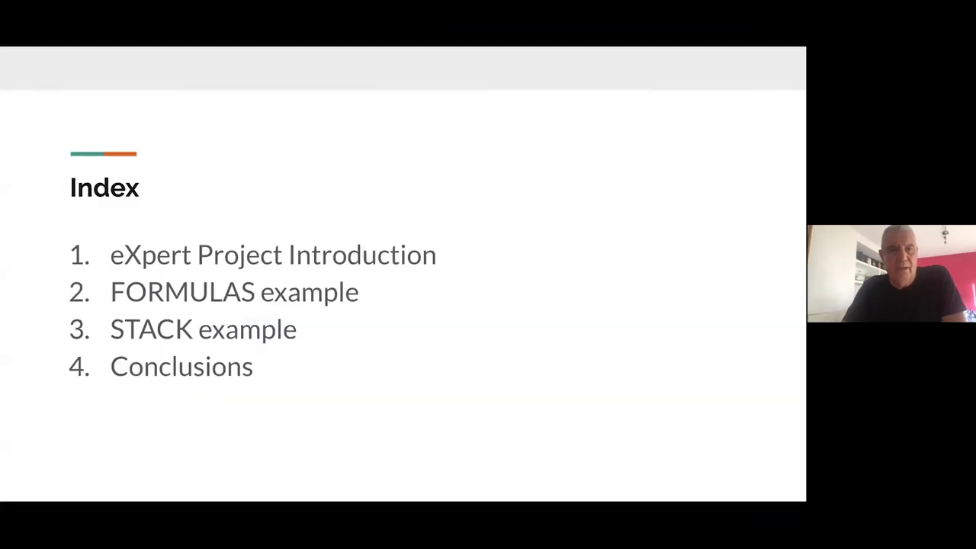
key(Right)
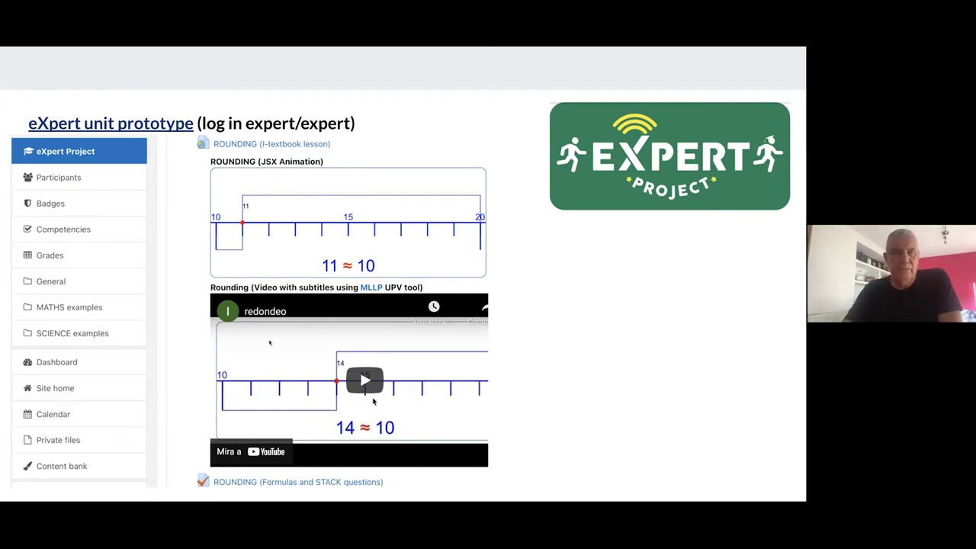
- Step through the FORMULAS and STACK example slides to the buoyancy feedback slide
key(Right)
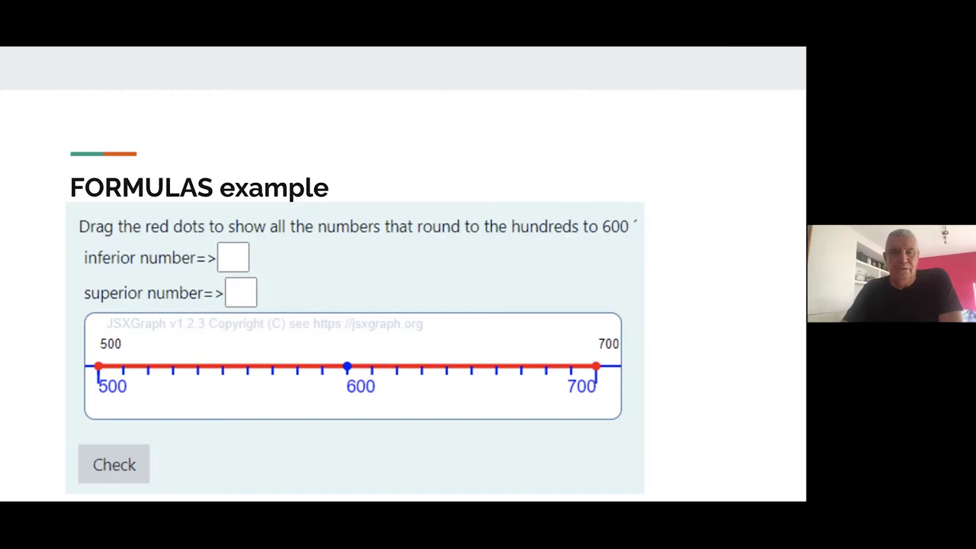
key(Right)
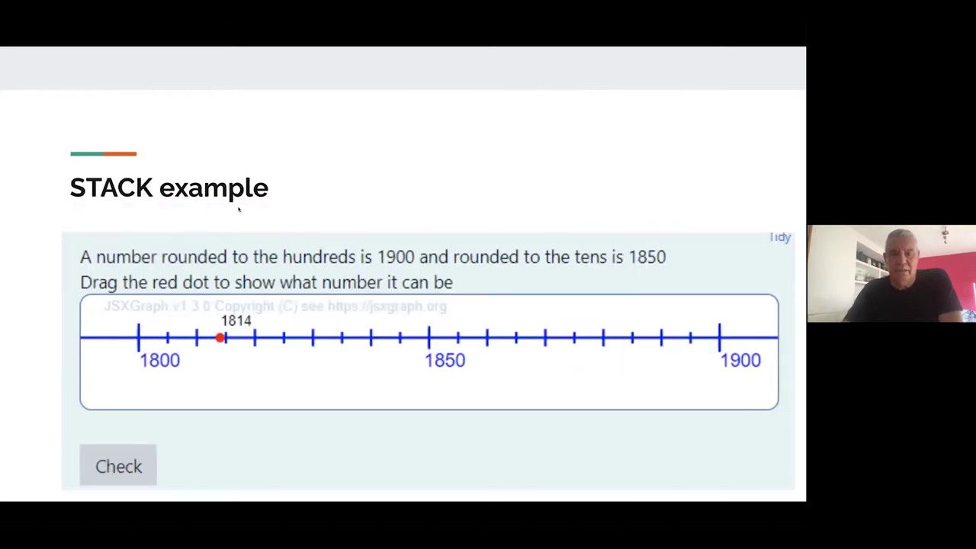
key(Left)
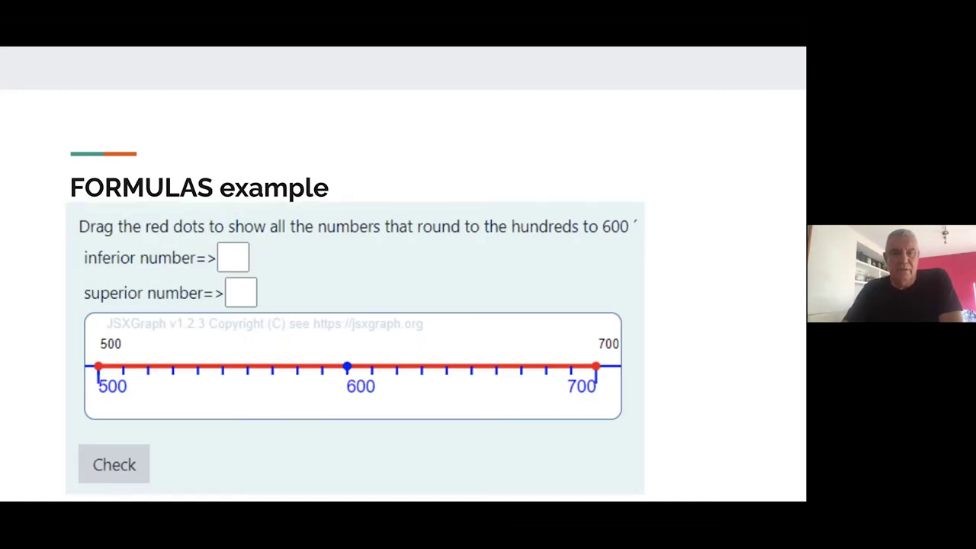
key(Right)
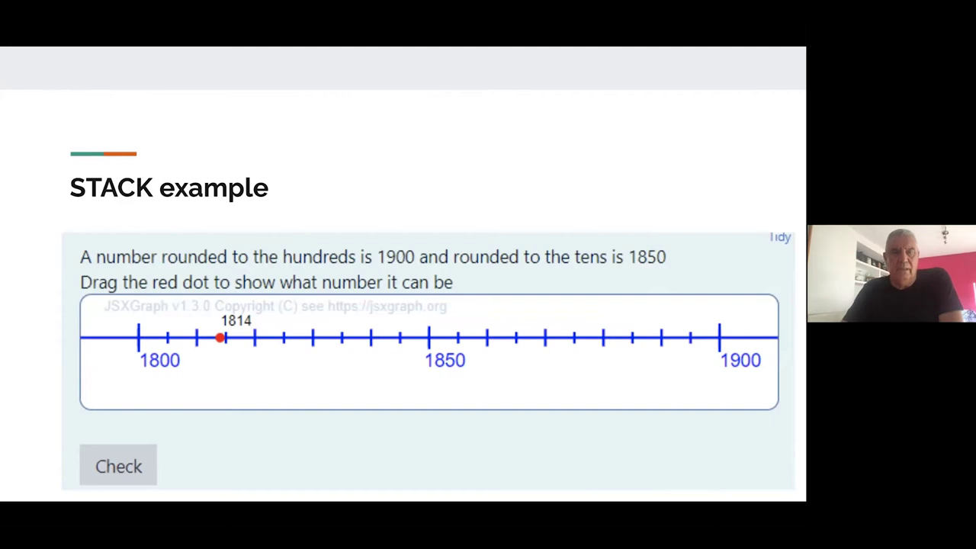
key(Right)
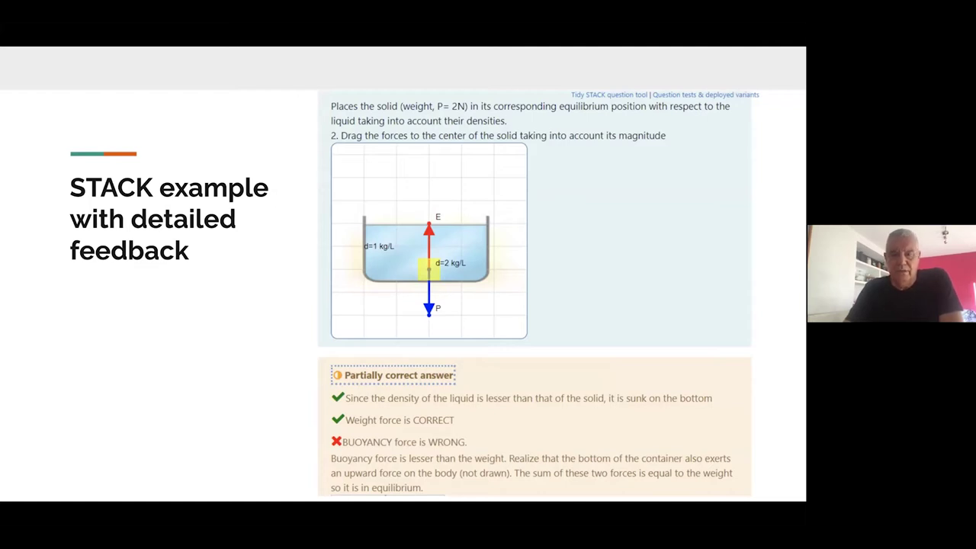
key(Right)
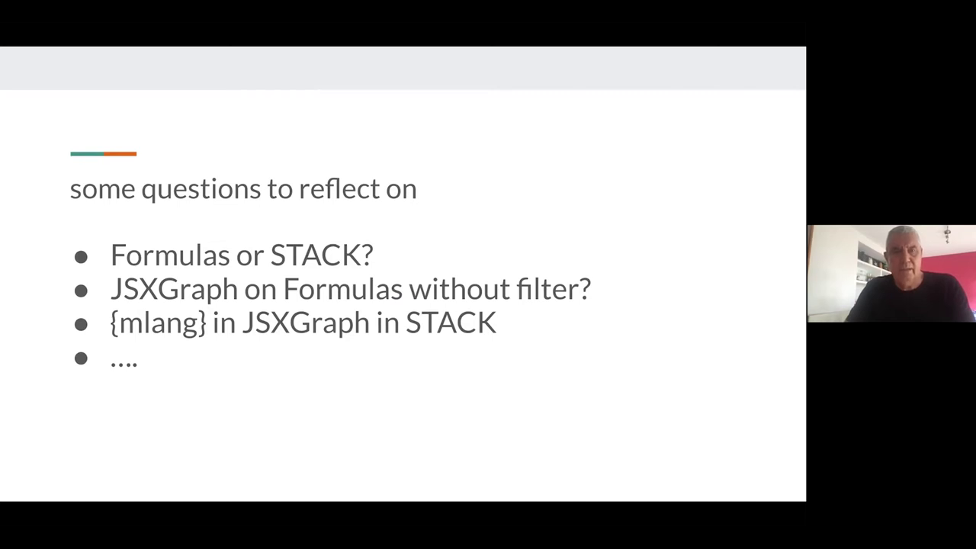
- Exit the slideshow, switch to the 'Course: eXpert Project' tab and scroll down to MATHS examples
key(Escape)
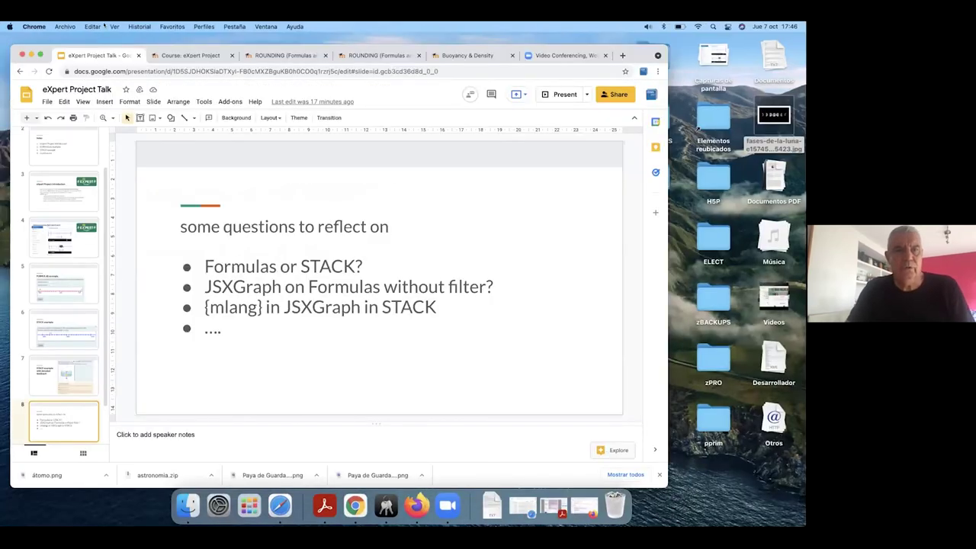
click(187, 54)
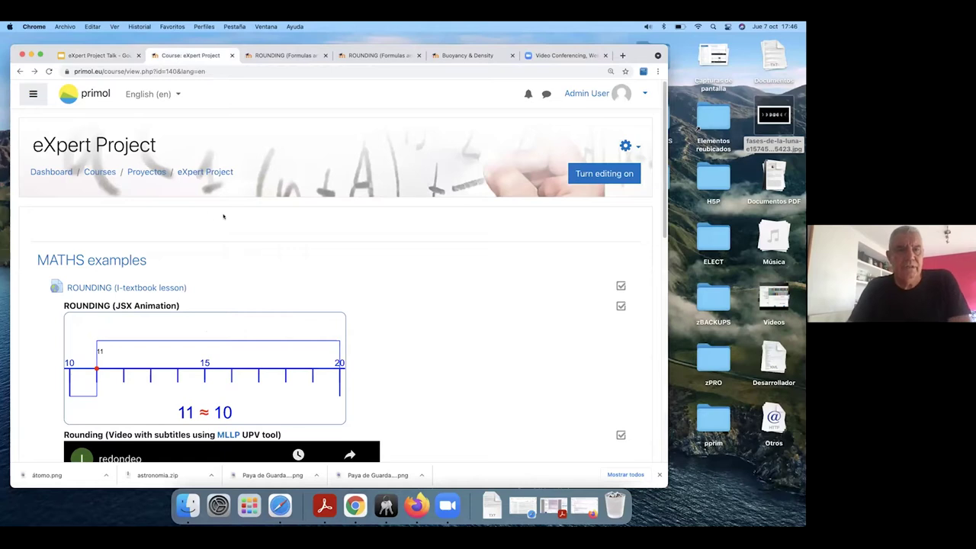
scroll(221, 217, down, 1)
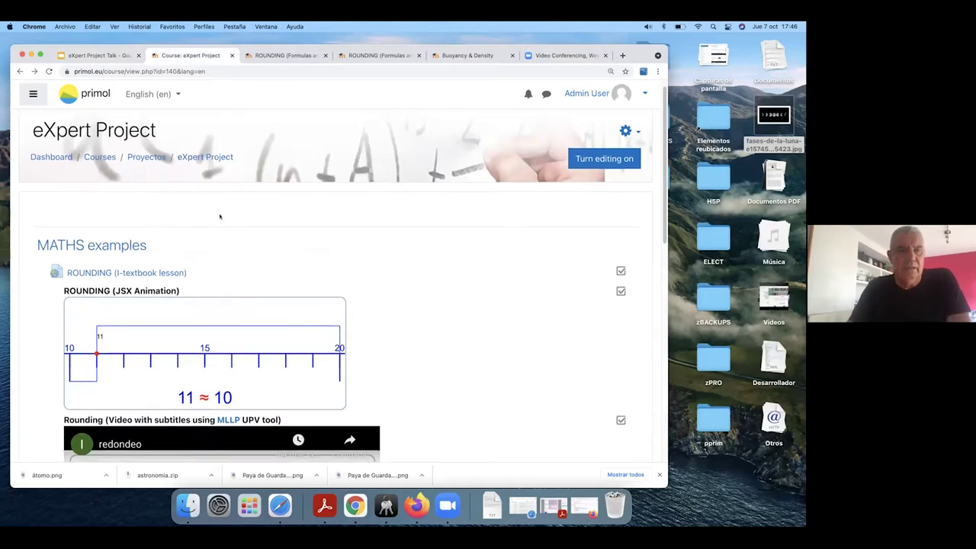
scroll(219, 216, down, 1)
scroll(220, 217, down, 1)
scroll(222, 215, down, 1)
scroll(221, 215, down, 1)
scroll(222, 215, down, 1)
scroll(222, 215, down, 1)
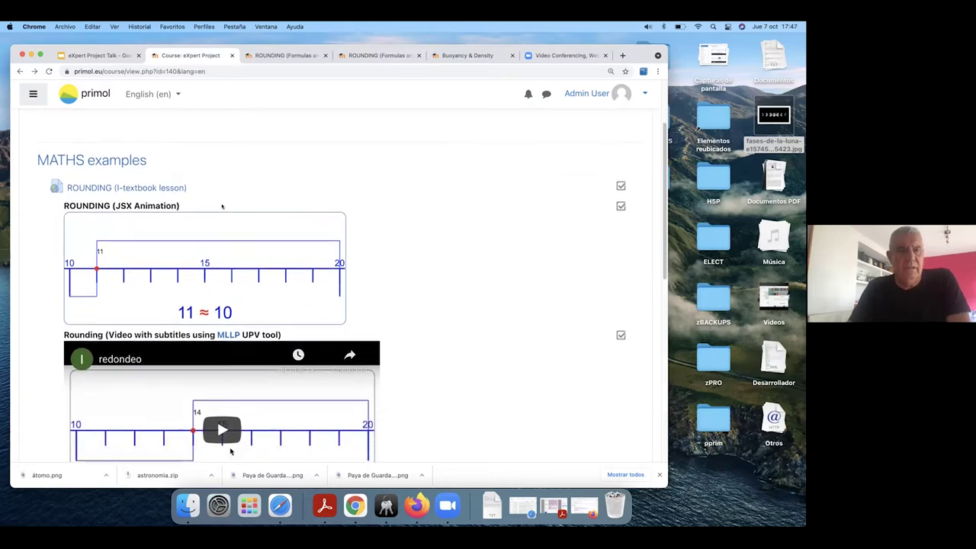
scroll(222, 205, down, 1)
scroll(222, 206, down, 1)
- Open the ROUNDING (I-textbook lesson) and scroll down to its rounding exercise
click(145, 154)
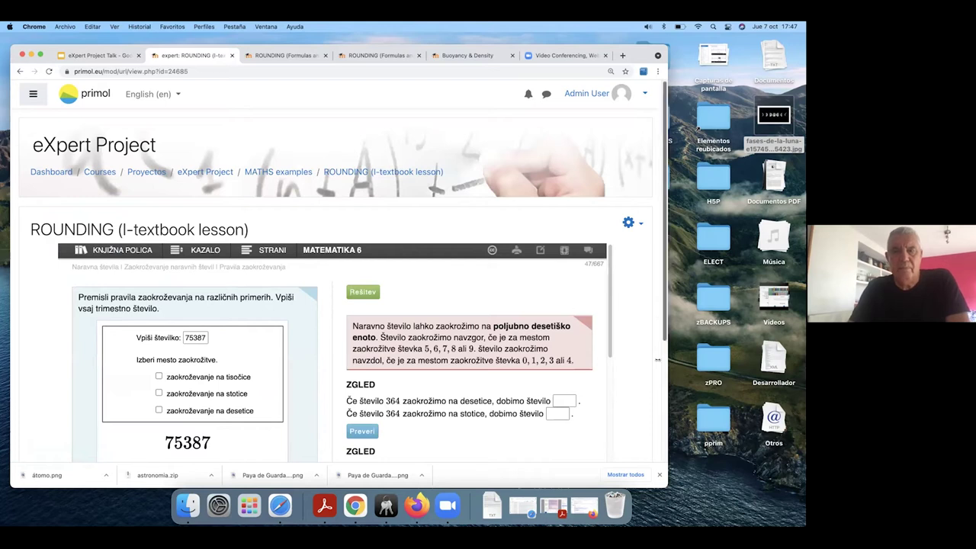
scroll(473, 236, down, 1)
scroll(489, 265, down, 1)
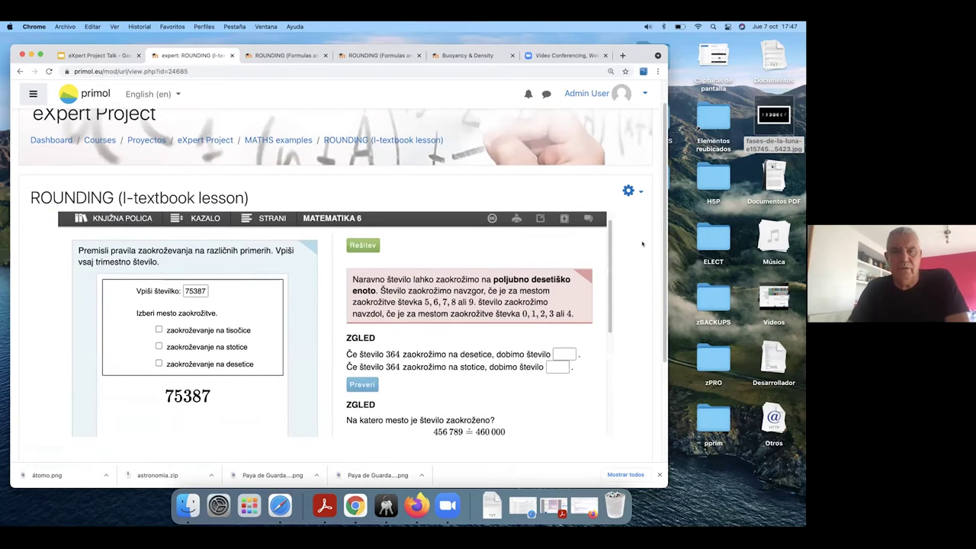
scroll(634, 252, down, 1)
scroll(633, 251, down, 1)
scroll(634, 251, down, 1)
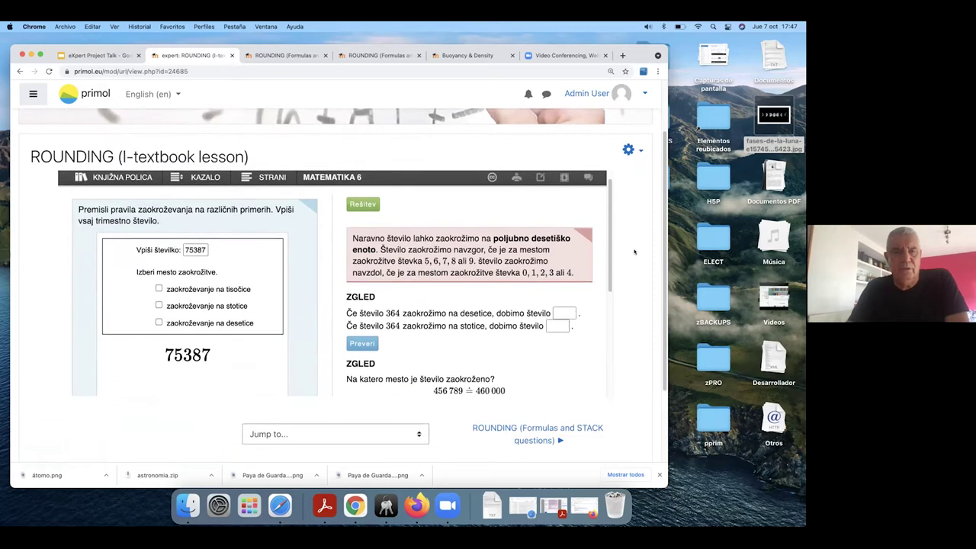
- Set the 75387 exercise to round to thousands, then to hundreds
click(159, 289)
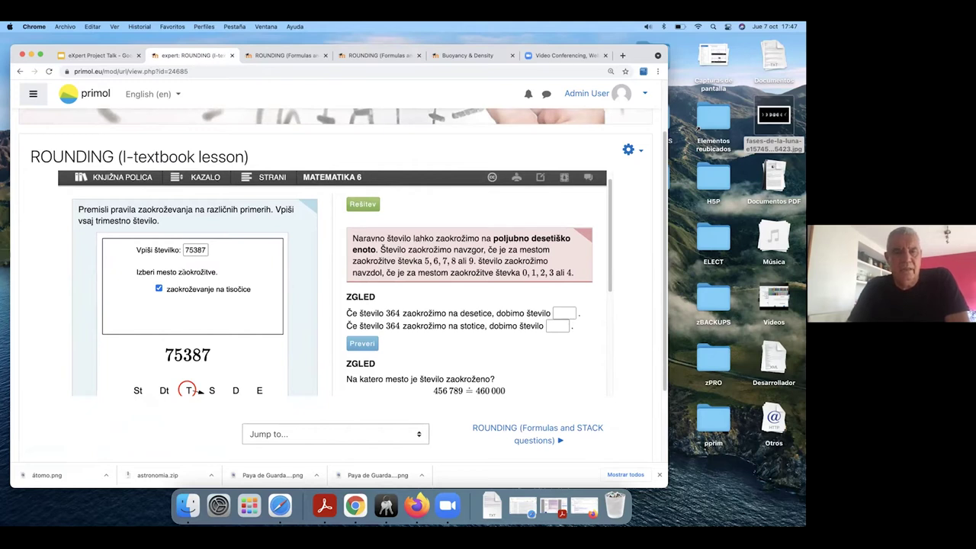
click(212, 391)
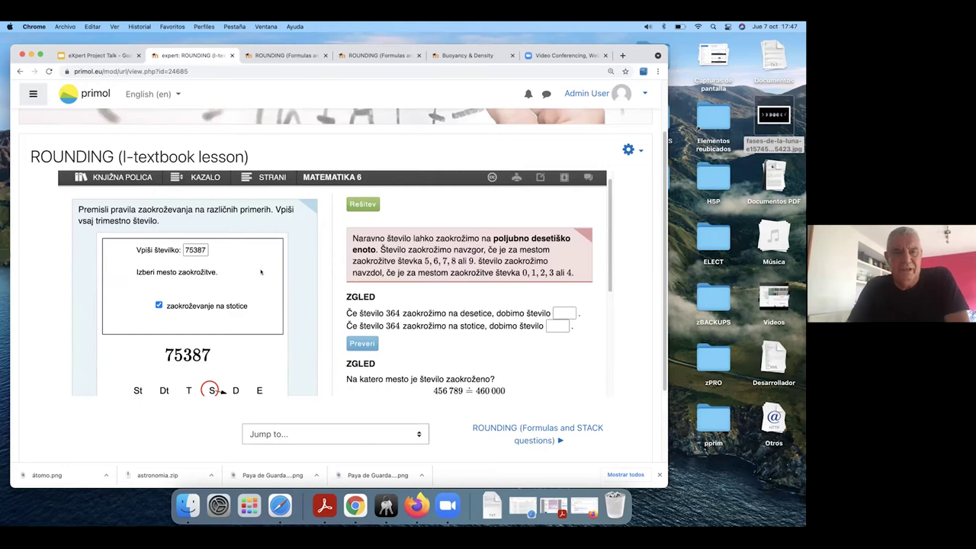
scroll(261, 272, down, 1)
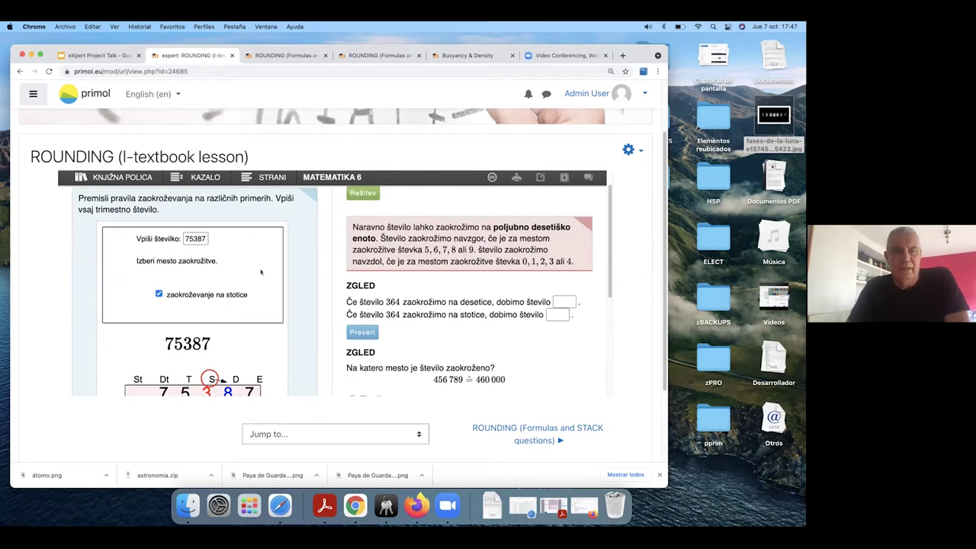
- Return to the course page and start the embedded 'Rounding' video
click(20, 71)
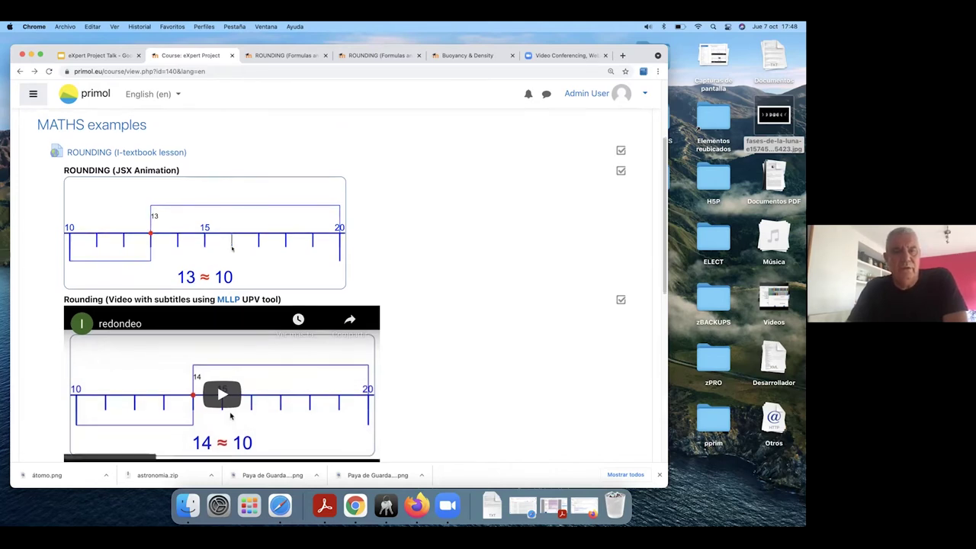
scroll(232, 247, down, 1)
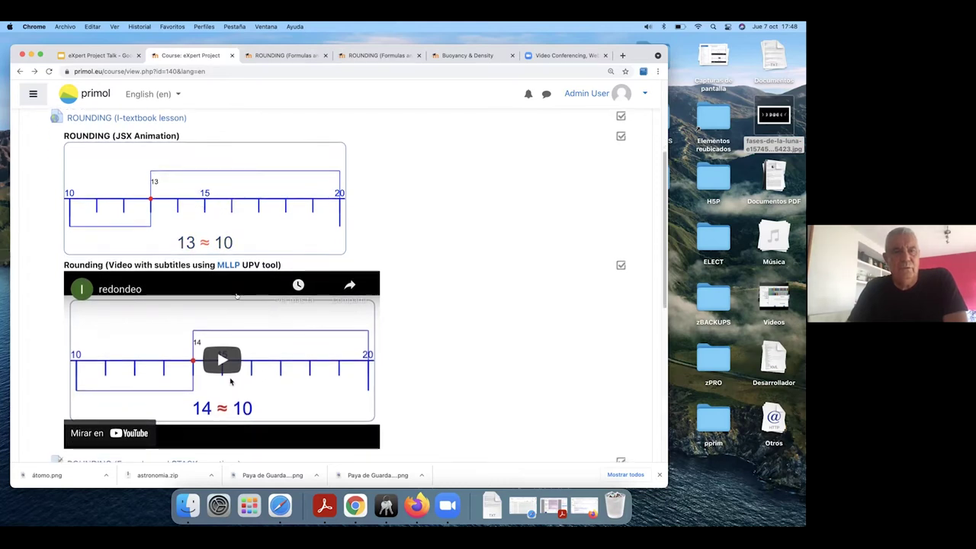
scroll(230, 382, down, 1)
click(223, 308)
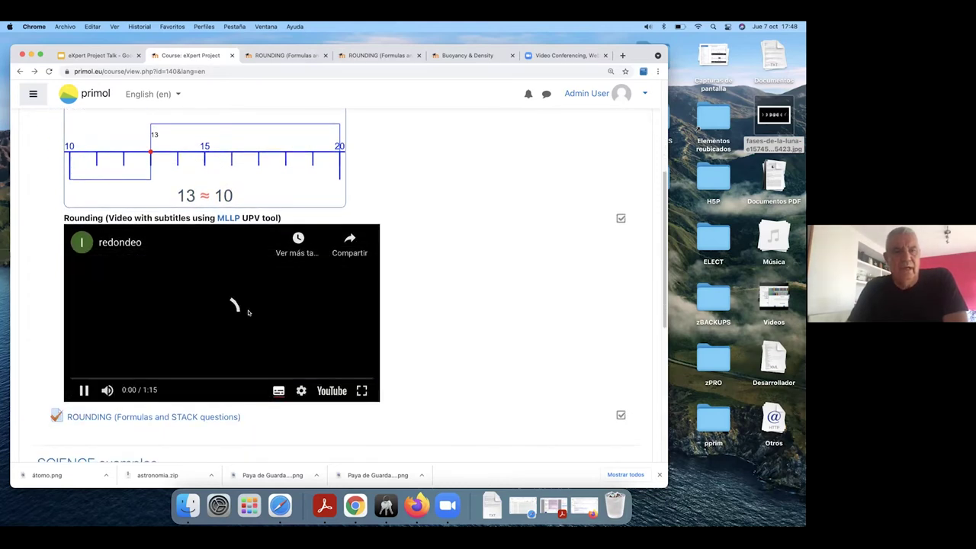
scroll(397, 287, down, 1)
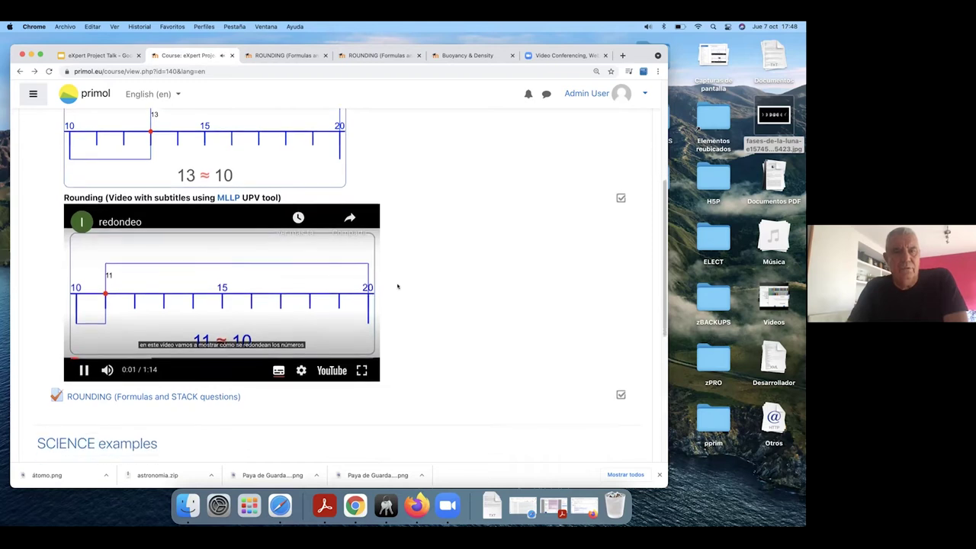
scroll(395, 288, down, 1)
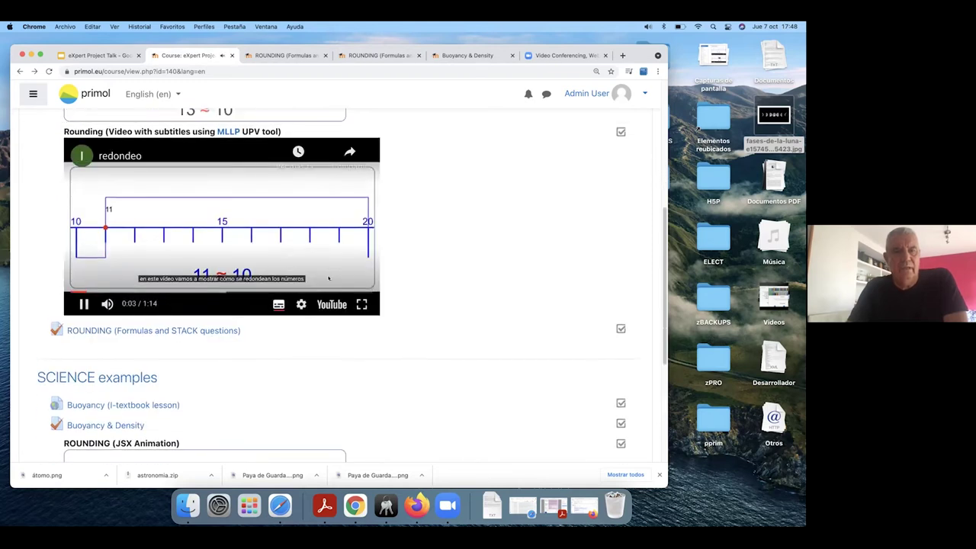
- Switch the video's subtitles to English and keep it playing
click(301, 304)
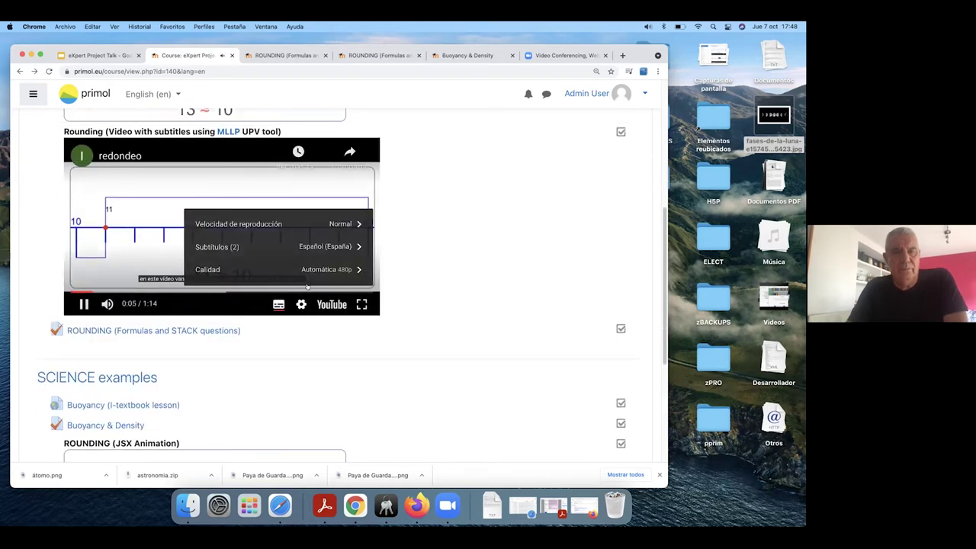
click(323, 250)
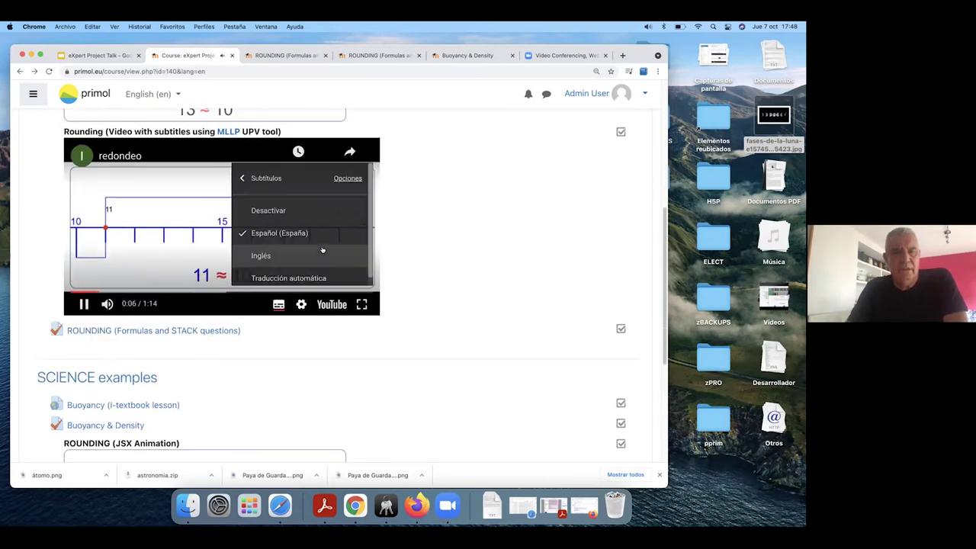
click(260, 255)
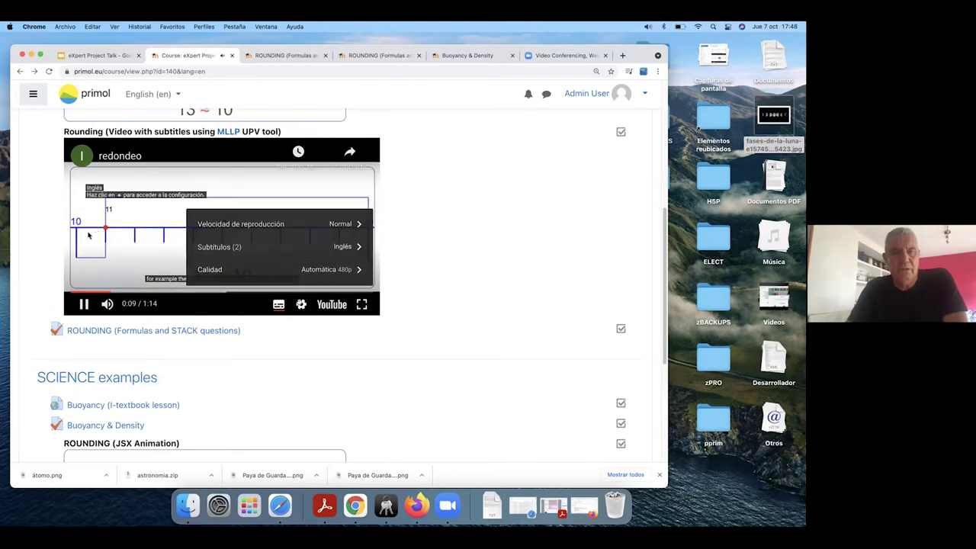
click(86, 236)
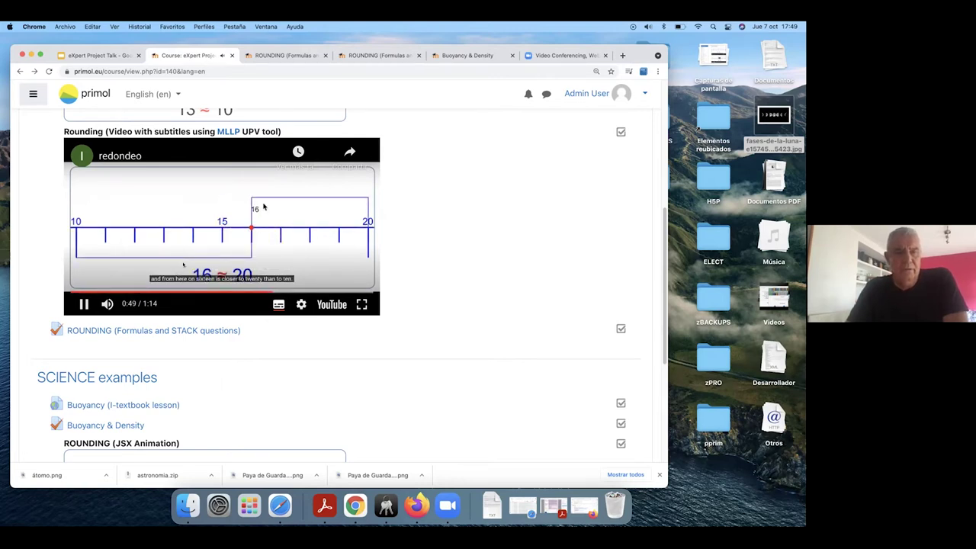
scroll(298, 229, down, 1)
scroll(298, 229, down, 1)
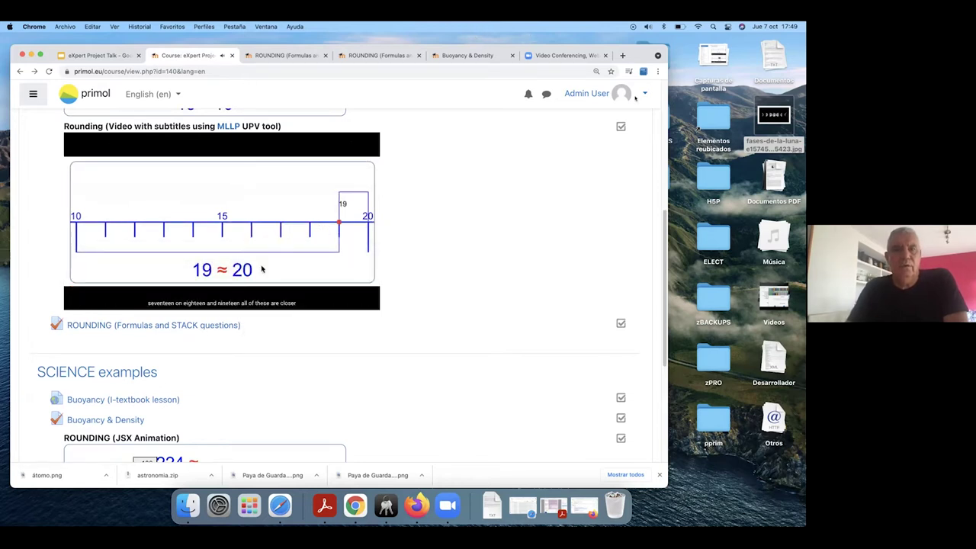
- In the ROUNDING quiz, set the lower bound to 350 and drag the upper dot near 449
click(286, 55)
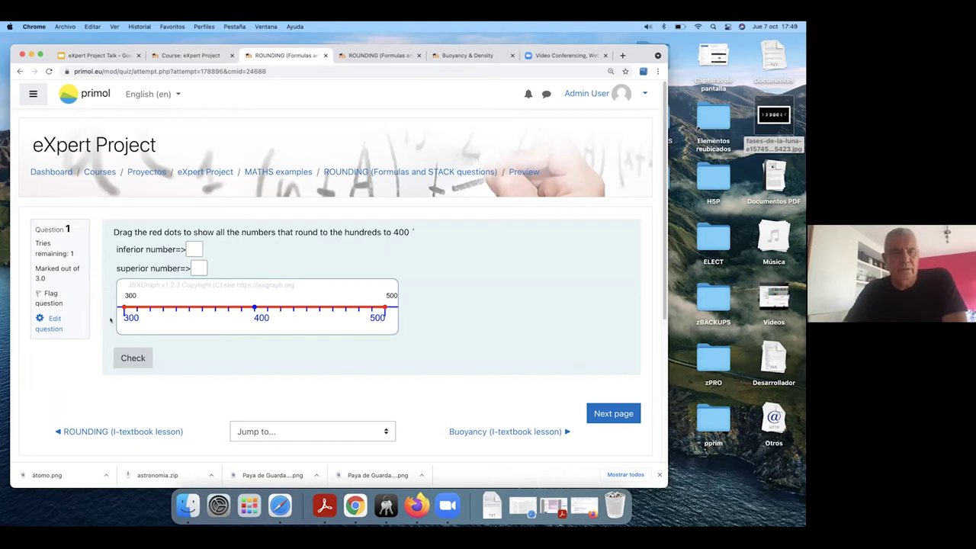
drag(124, 307, 204, 309)
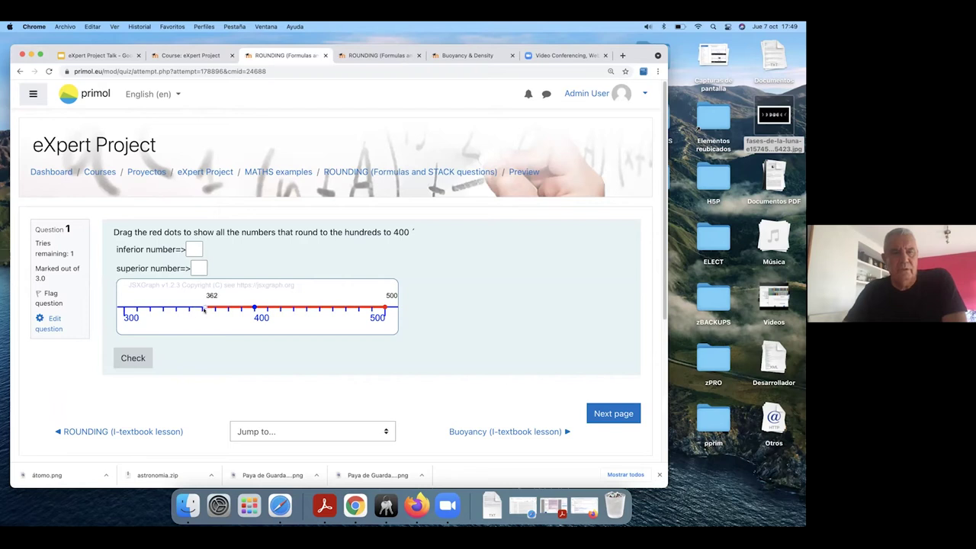
drag(205, 309, 189, 309)
click(195, 250)
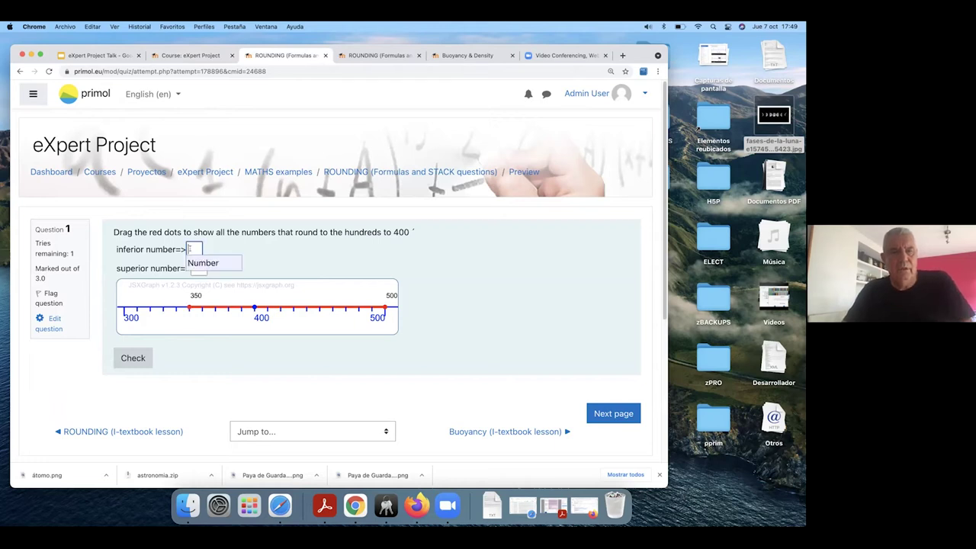
text(35)
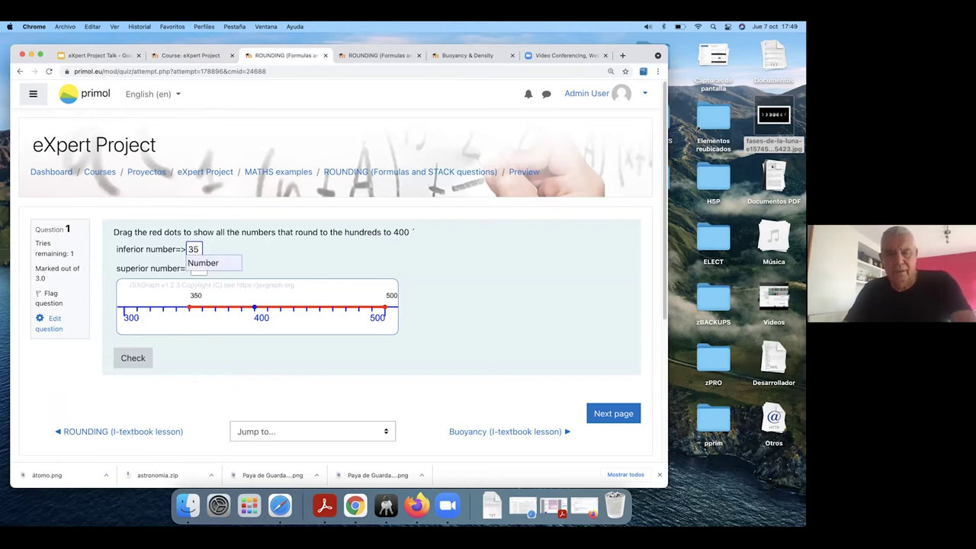
text(0)
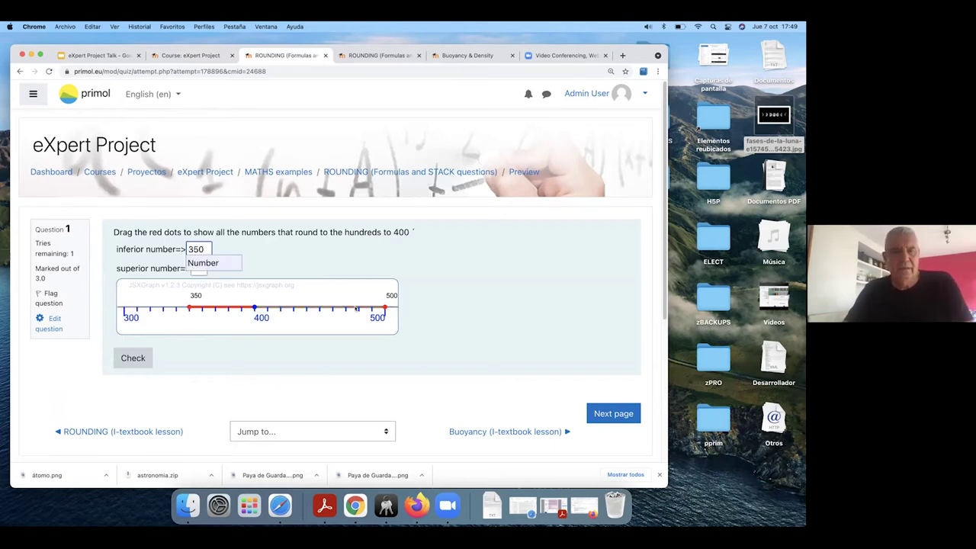
drag(382, 308, 317, 315)
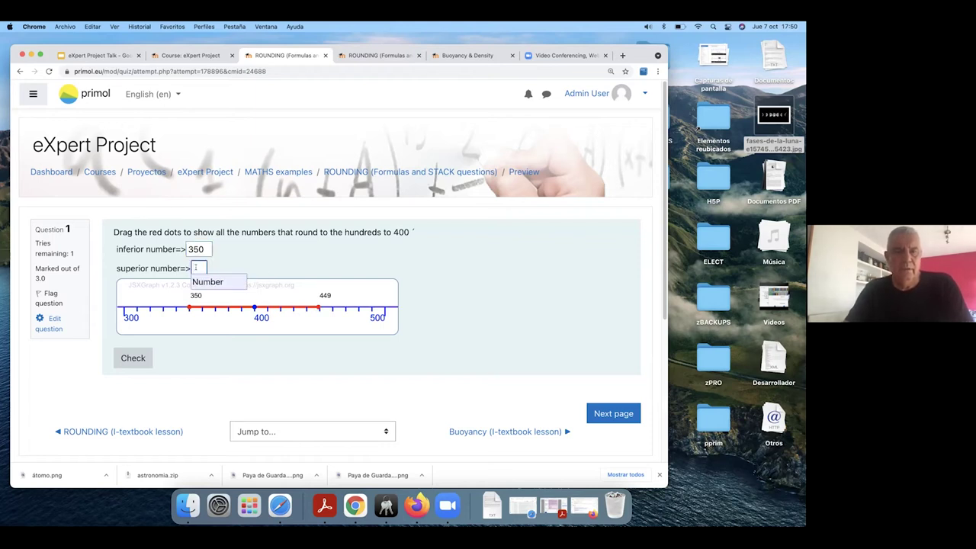
- Enter 449 as the superior number and check the answer
text(449)
click(135, 357)
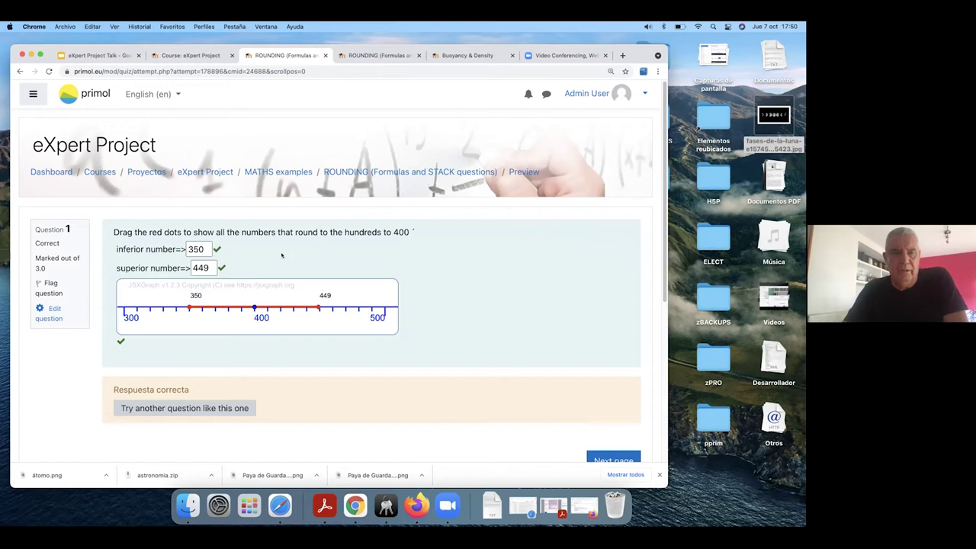
- Edit 'arredonir-TOTS possibles' and expand Part 3 to show answer [c-50,c+49] and its JSXGraph code
click(54, 310)
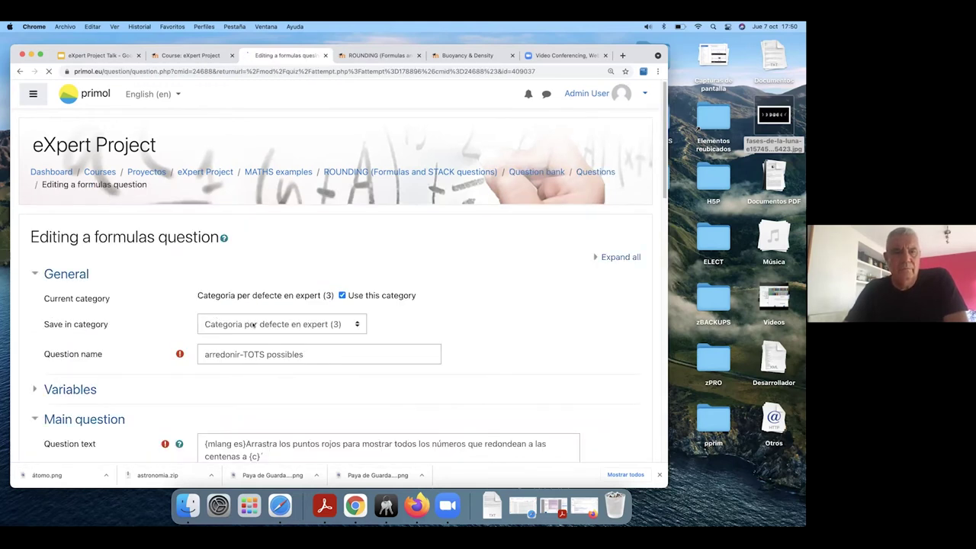
scroll(179, 326, down, 5)
scroll(179, 326, down, 10)
scroll(176, 323, down, 5)
scroll(175, 323, down, 3)
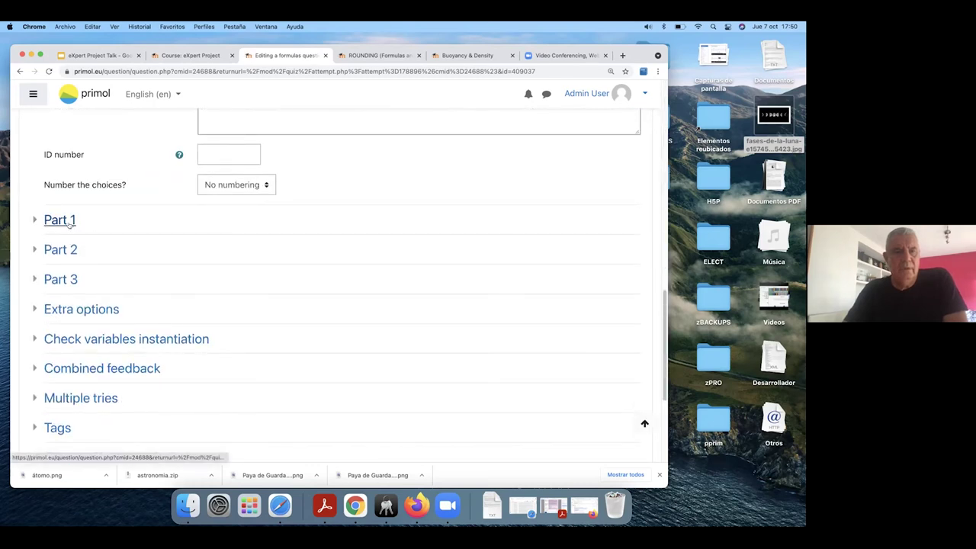
click(71, 280)
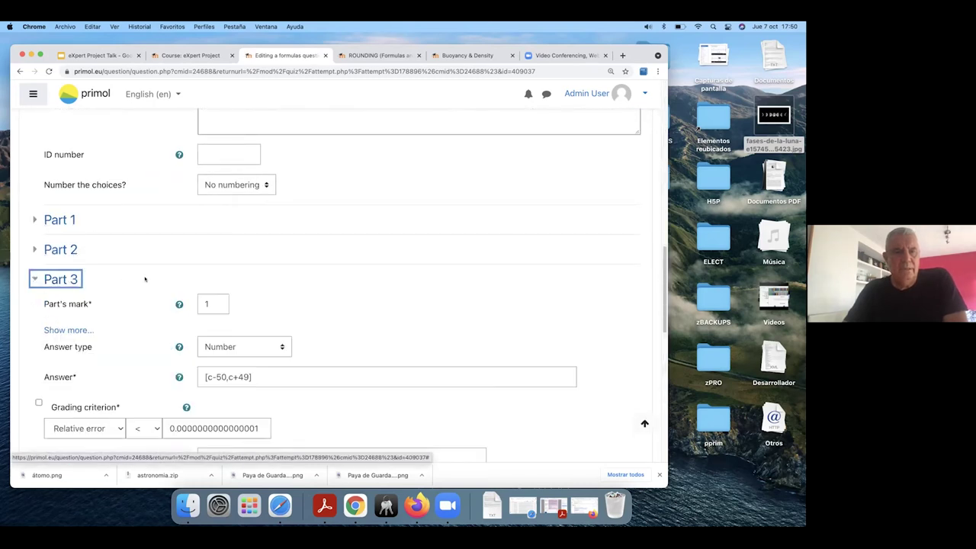
scroll(145, 279, down, 2)
scroll(143, 280, down, 2)
scroll(141, 281, down, 5)
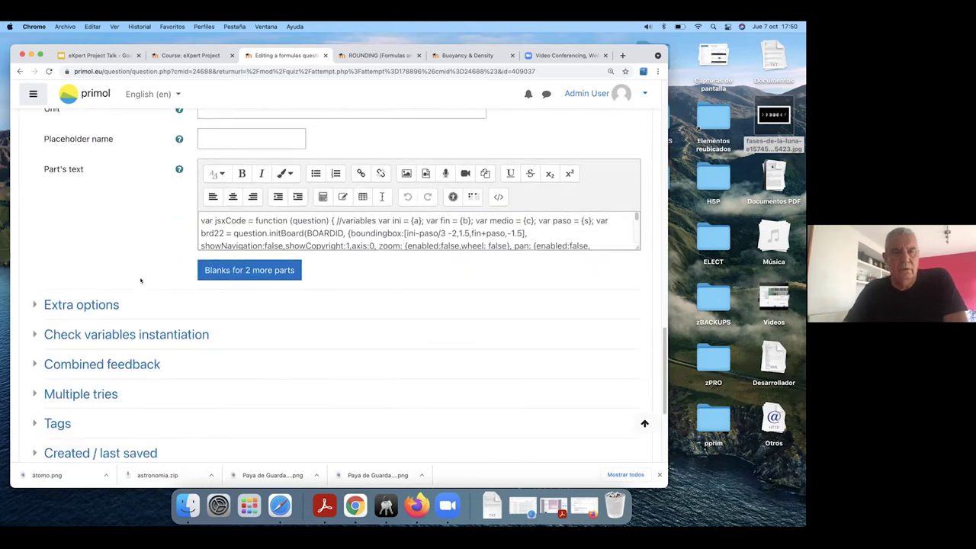
scroll(139, 281, down, 1)
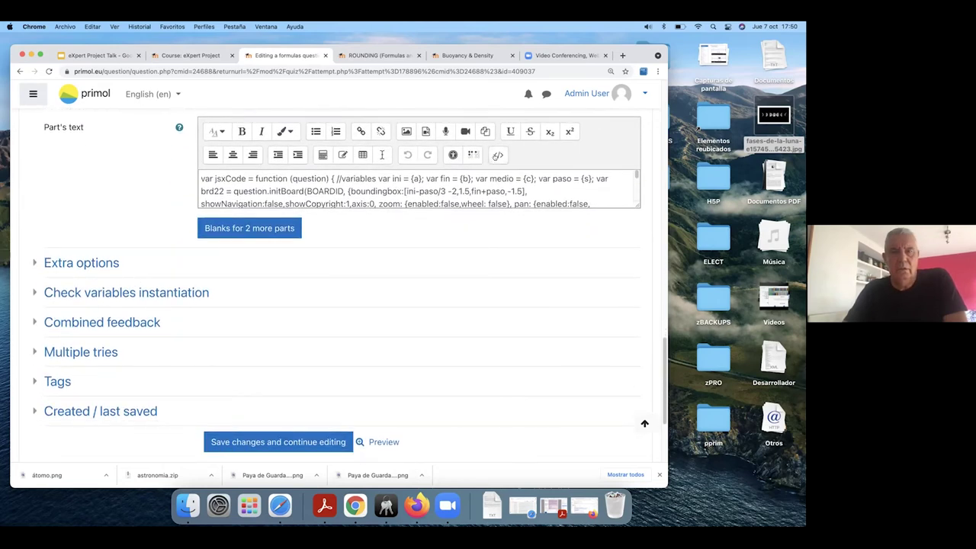
- Switch Part 3's text to HTML source view and enlarge the code area
click(497, 155)
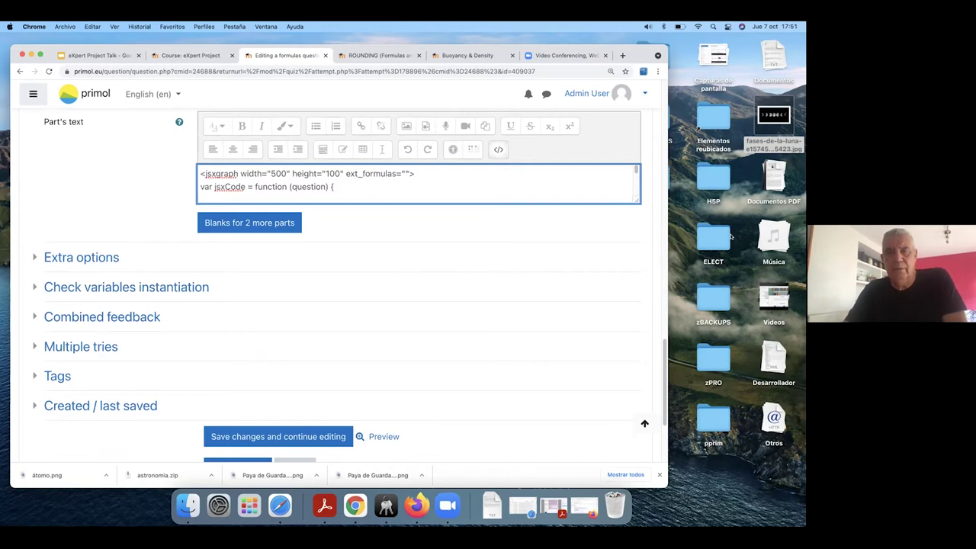
drag(632, 198, 591, 447)
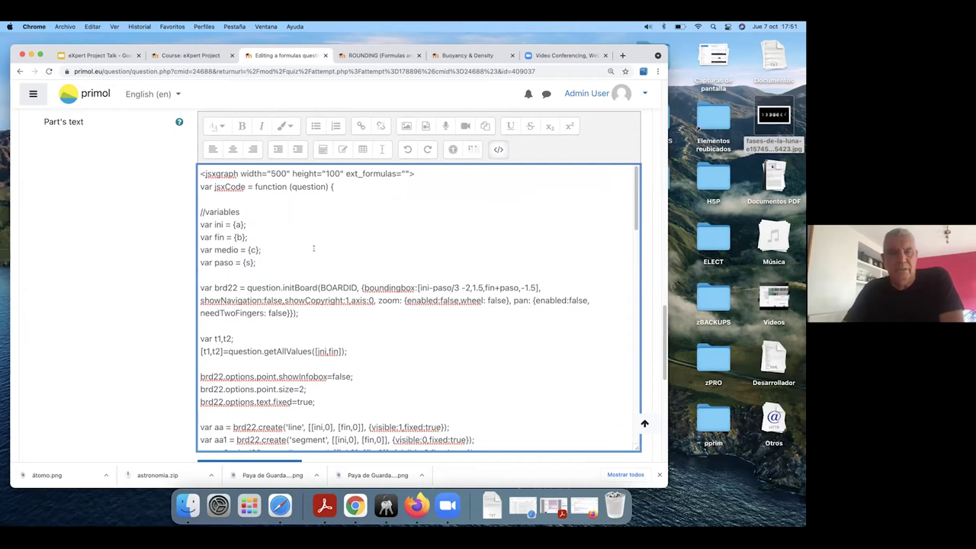
- Expand Variables and enlarge the Global variables box to show a, su, b, c and s
scroll(161, 250, up, 10)
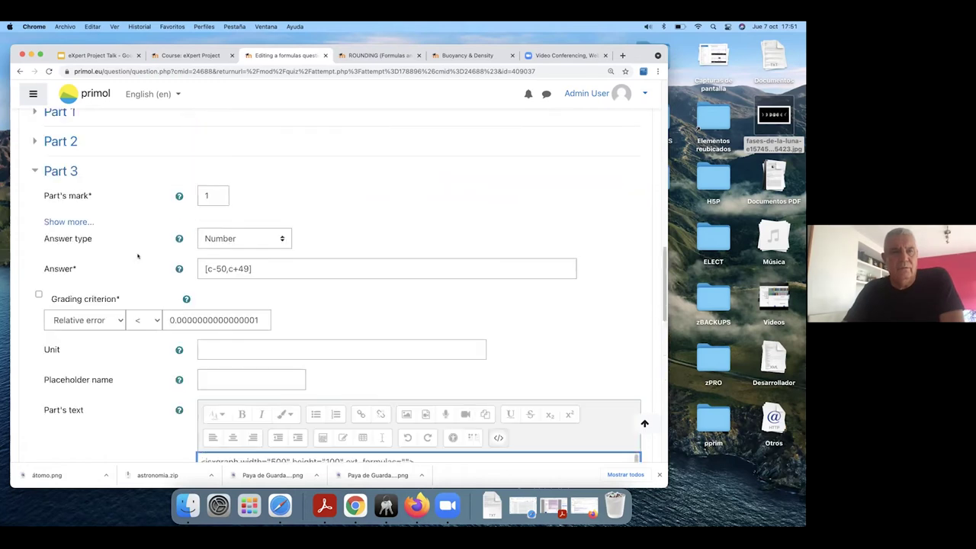
scroll(132, 256, up, 5)
scroll(133, 256, up, 5)
scroll(133, 256, up, 10)
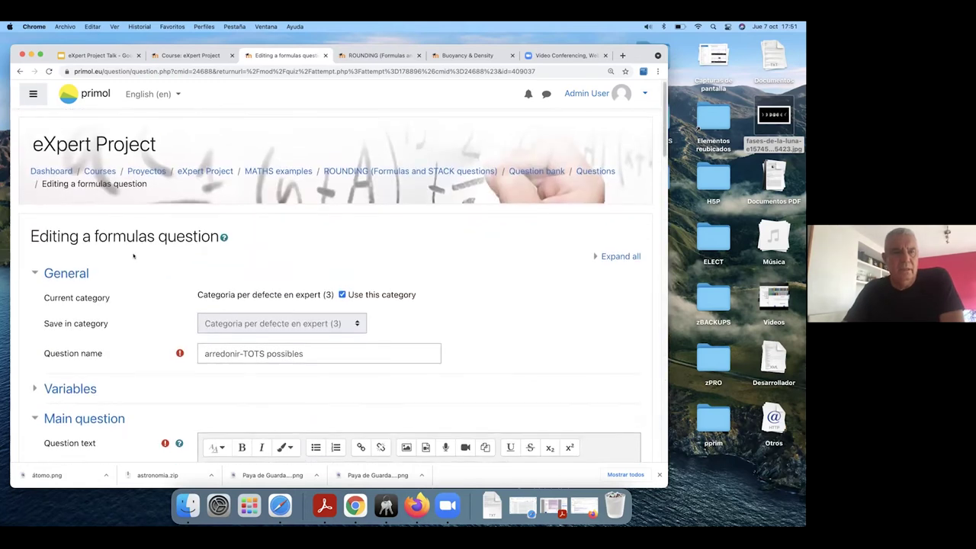
scroll(133, 257, down, 5)
click(68, 216)
scroll(230, 221, down, 2)
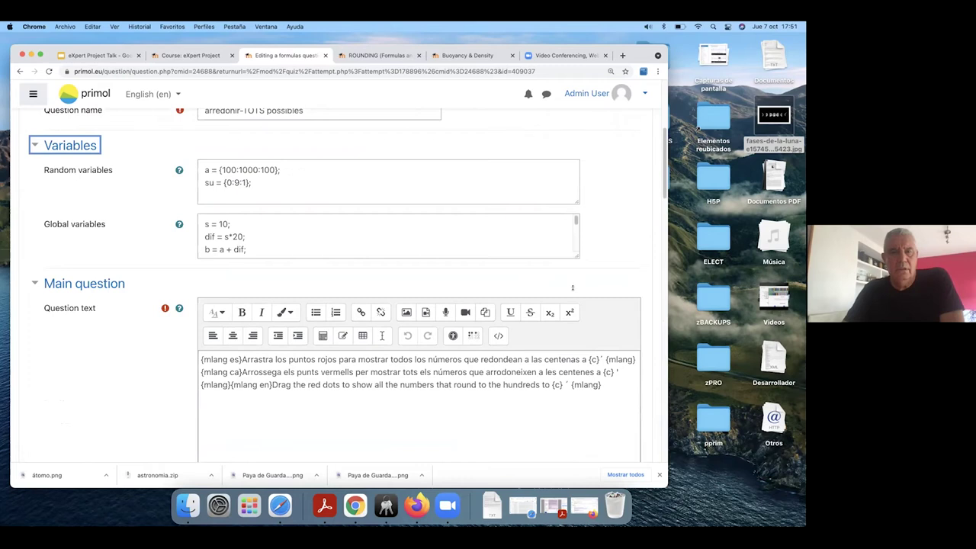
drag(577, 256, 582, 345)
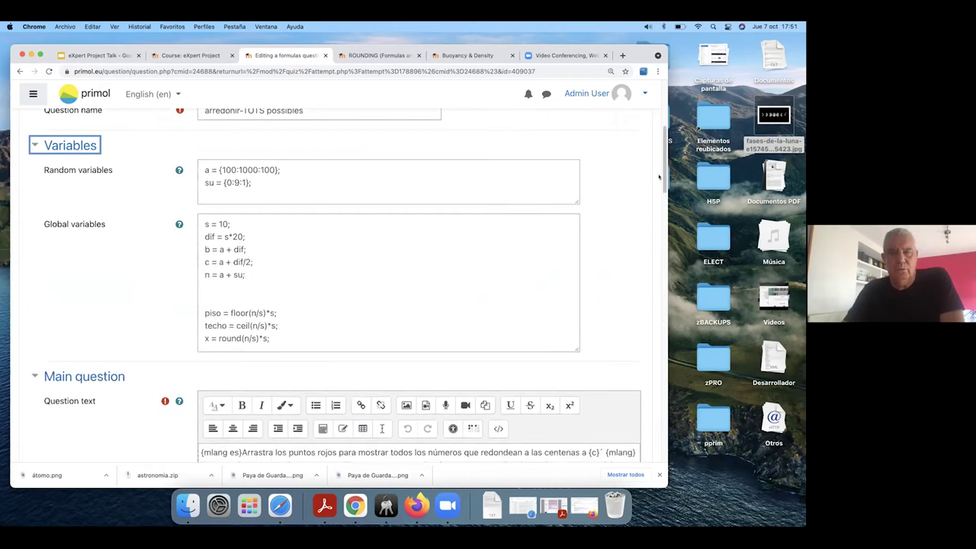
drag(662, 177, 643, 369)
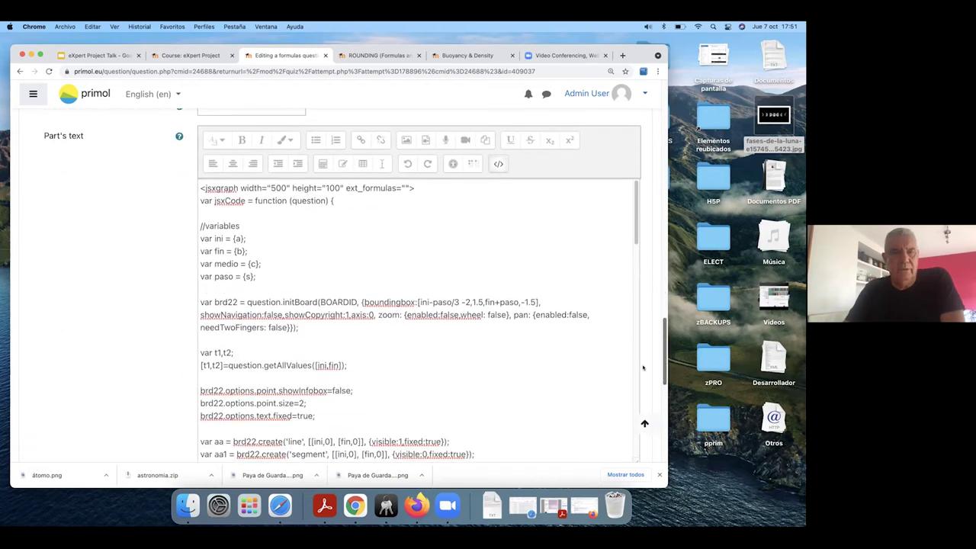
scroll(362, 214, down, 3)
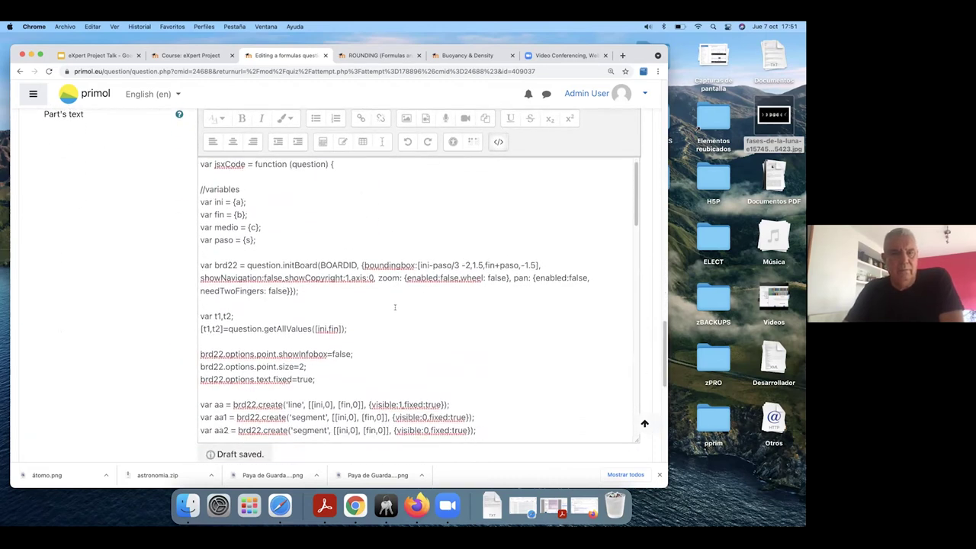
scroll(395, 307, down, 2)
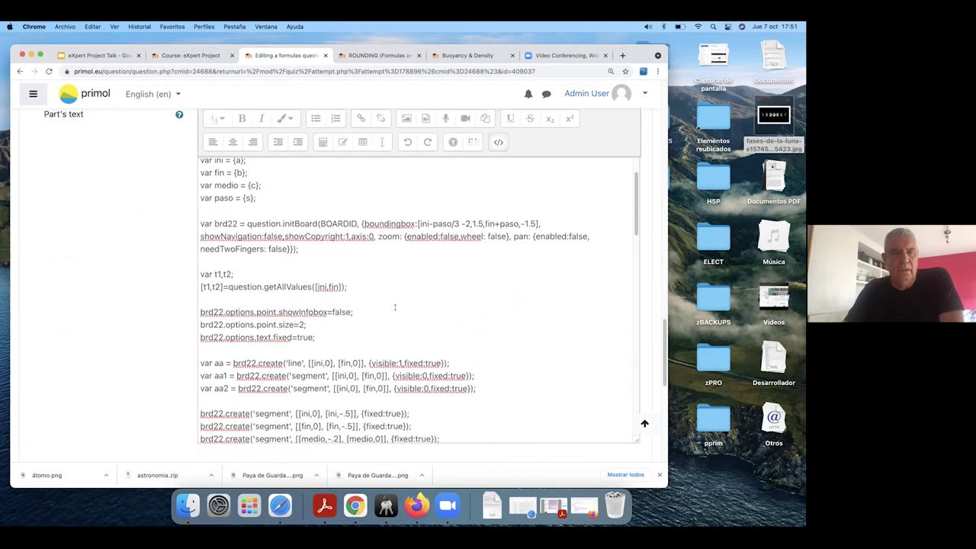
scroll(395, 307, down, 1)
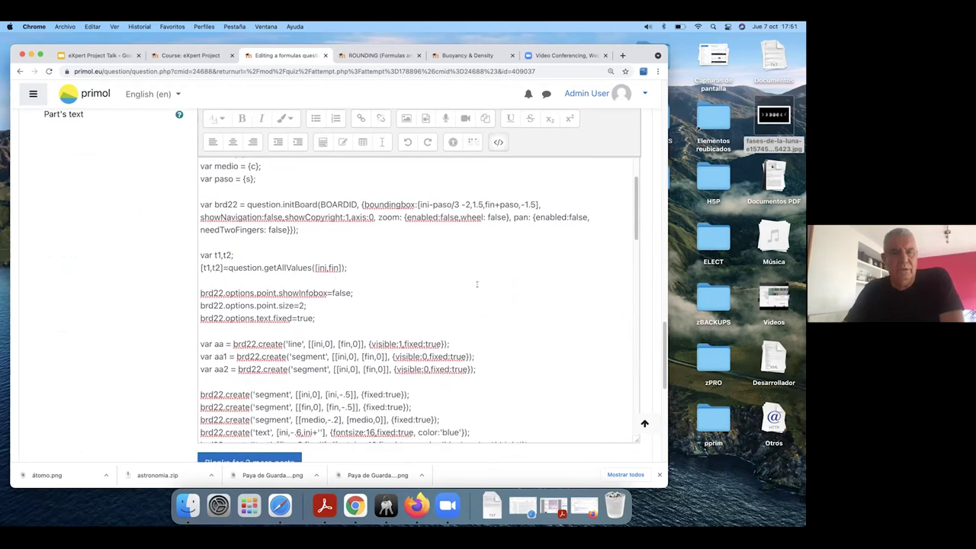
scroll(399, 270, down, 2)
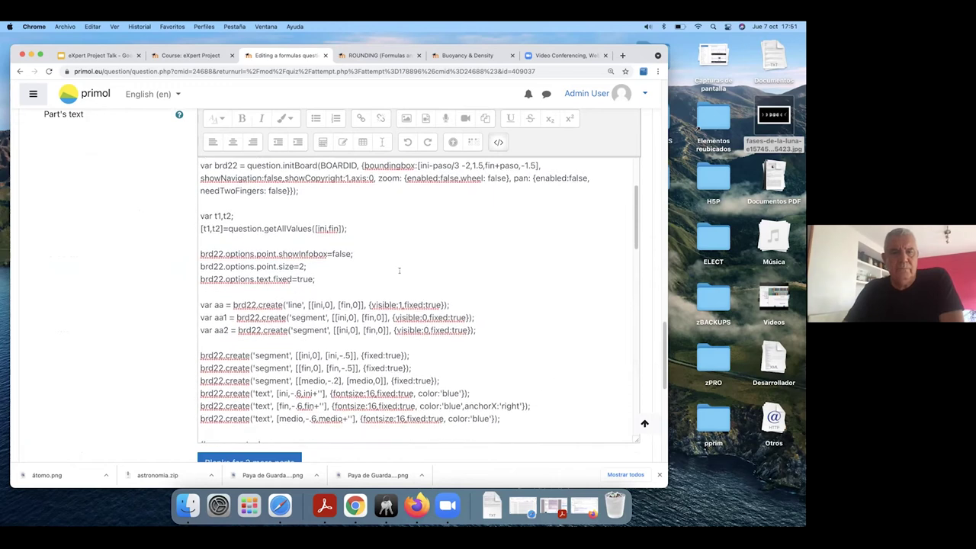
scroll(399, 270, down, 1)
scroll(399, 270, down, 4)
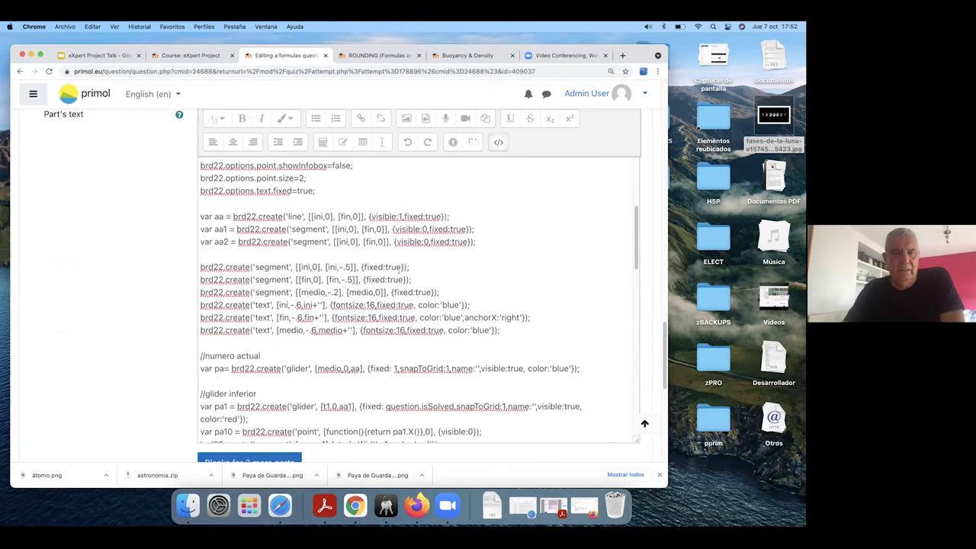
scroll(469, 279, down, 1)
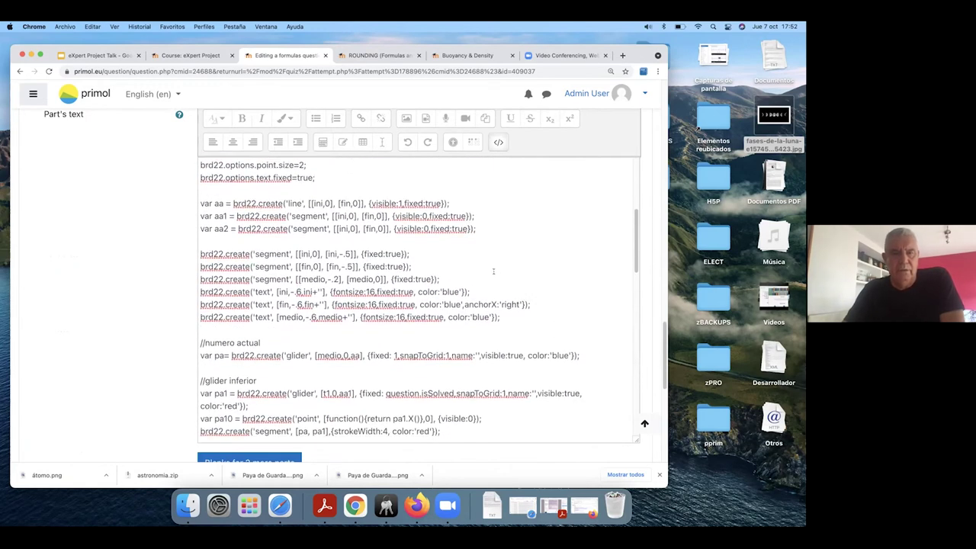
scroll(496, 270, down, 1)
scroll(500, 264, down, 1)
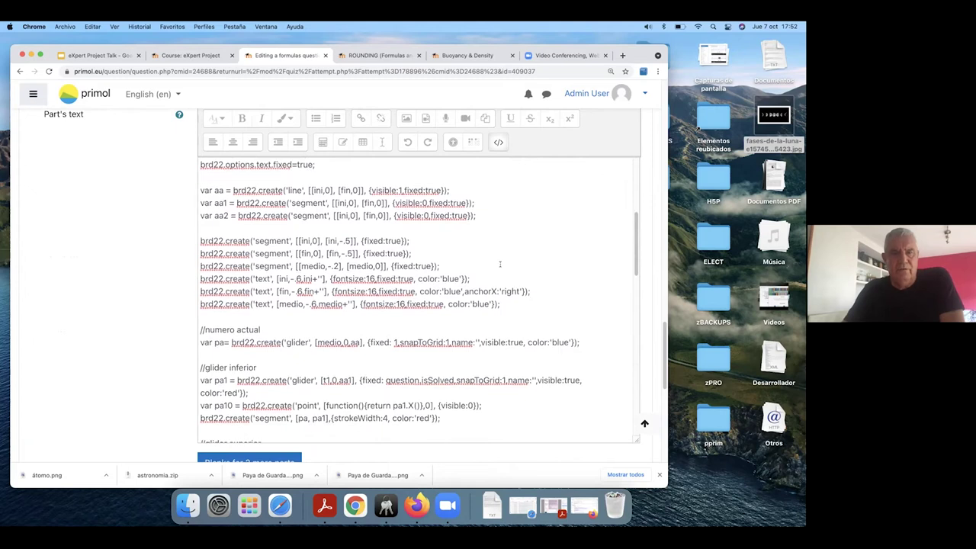
scroll(501, 264, down, 1)
scroll(500, 264, down, 4)
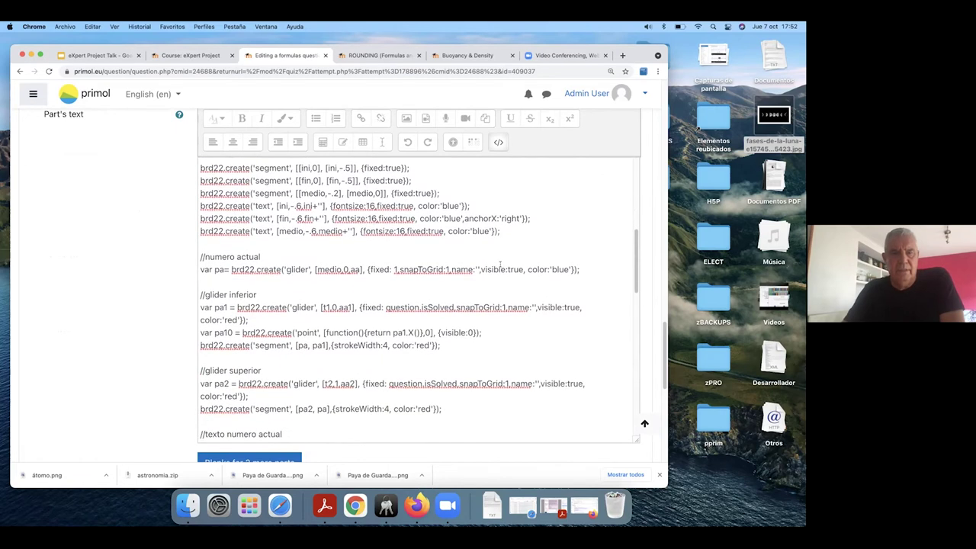
scroll(501, 264, down, 1)
scroll(458, 267, down, 1)
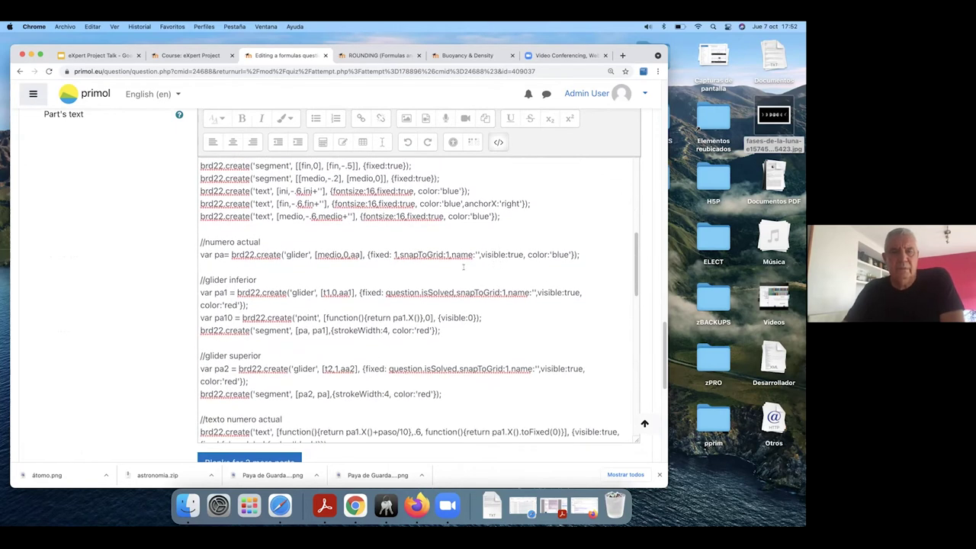
scroll(414, 271, down, 1)
scroll(415, 272, down, 2)
scroll(414, 272, down, 1)
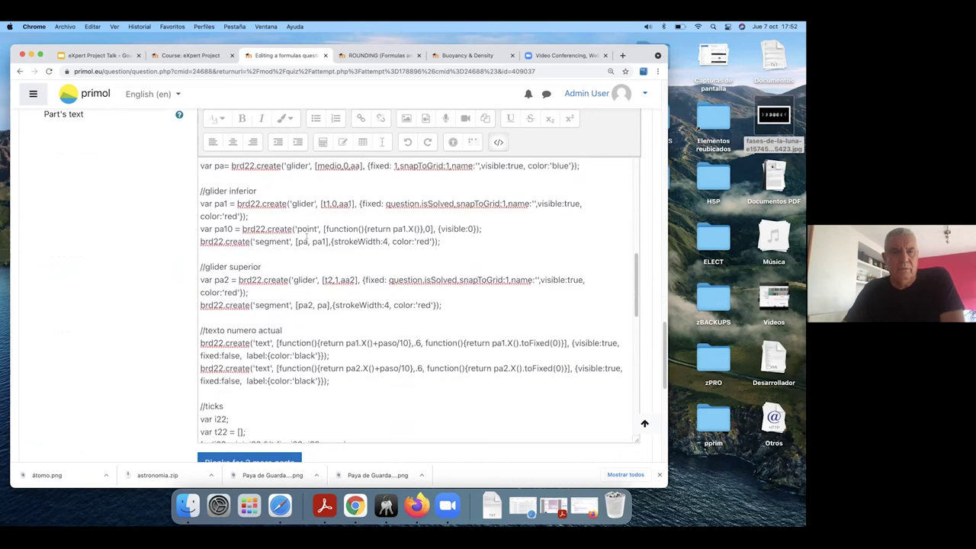
scroll(295, 228, down, 1)
scroll(297, 237, down, 3)
scroll(299, 243, down, 1)
scroll(301, 248, down, 5)
scroll(301, 248, down, 1)
scroll(302, 248, down, 2)
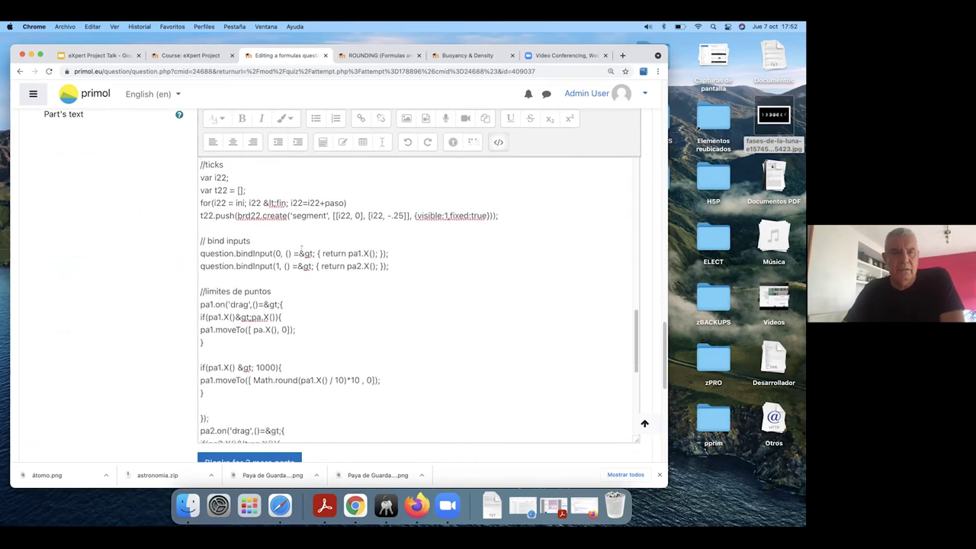
scroll(301, 250, down, 2)
scroll(303, 250, up, 3)
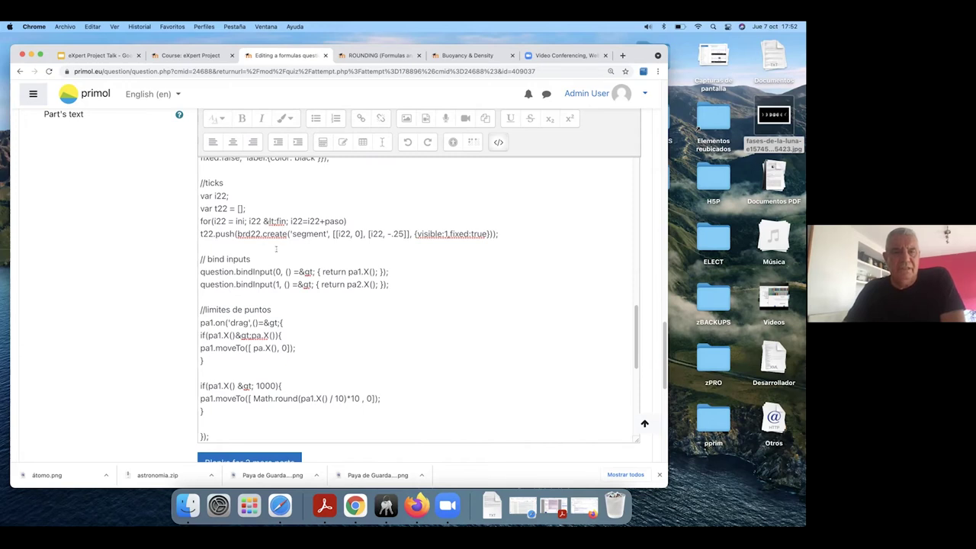
scroll(282, 251, down, 1)
scroll(293, 251, down, 1)
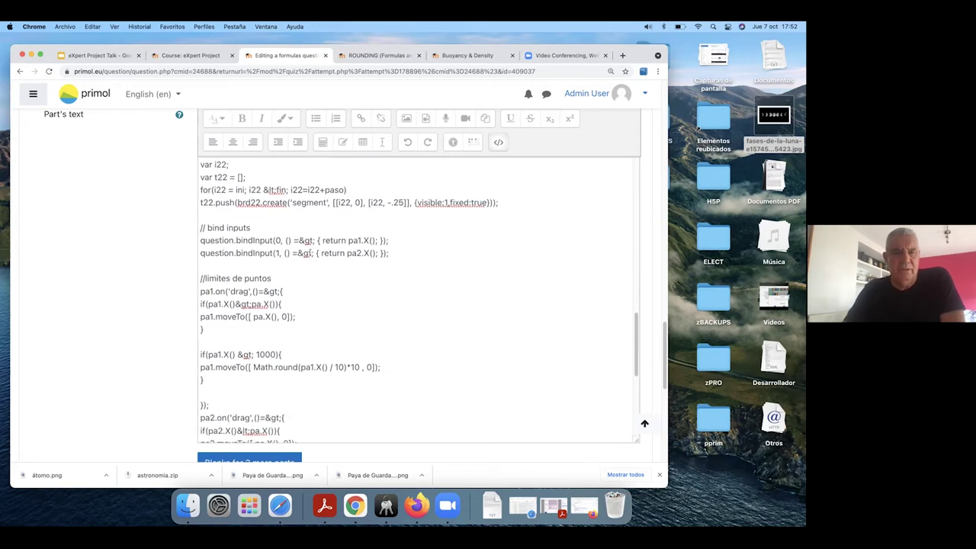
scroll(310, 252, down, 1)
scroll(309, 251, down, 3)
scroll(309, 252, down, 5)
scroll(309, 252, down, 1)
scroll(309, 252, down, 3)
scroll(317, 251, down, 2)
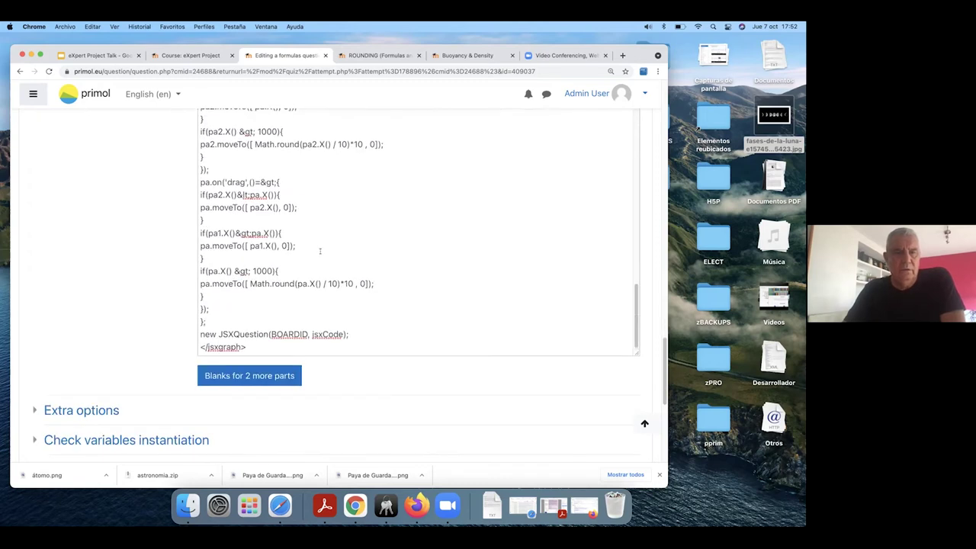
scroll(325, 250, down, 2)
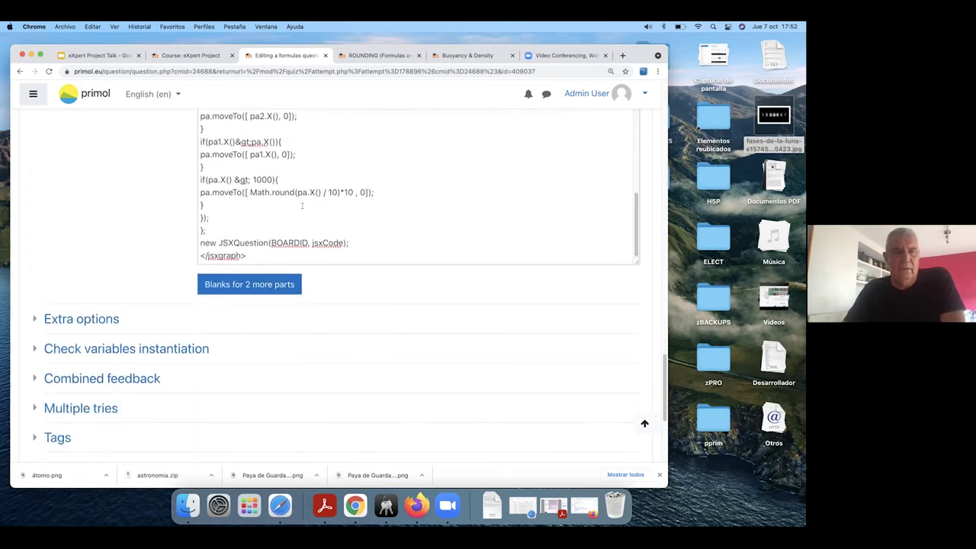
scroll(294, 212, up, 1)
scroll(282, 220, up, 1)
scroll(280, 222, down, 2)
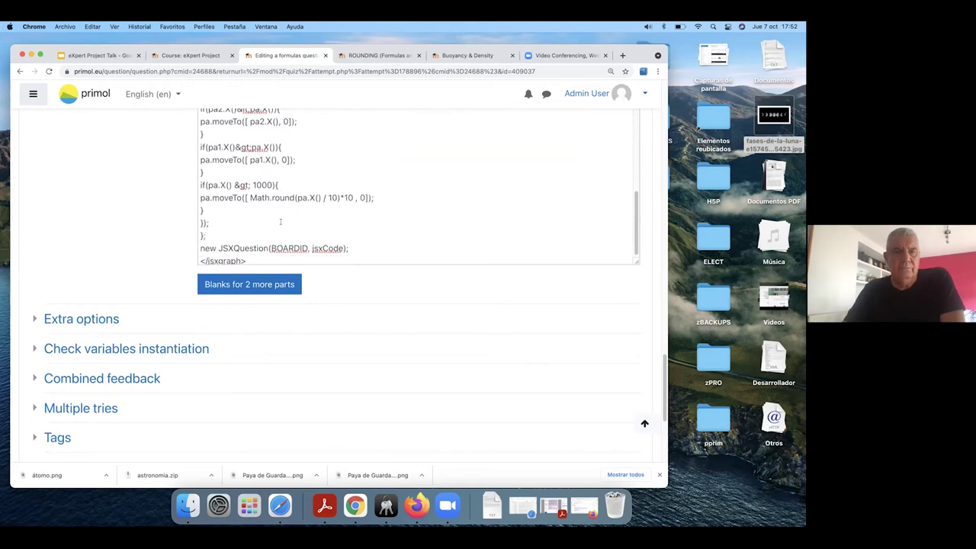
scroll(281, 221, up, 1)
scroll(281, 221, up, 2)
scroll(281, 221, up, 2)
scroll(282, 221, up, 2)
scroll(280, 221, up, 2)
scroll(282, 221, up, 2)
scroll(301, 221, down, 1)
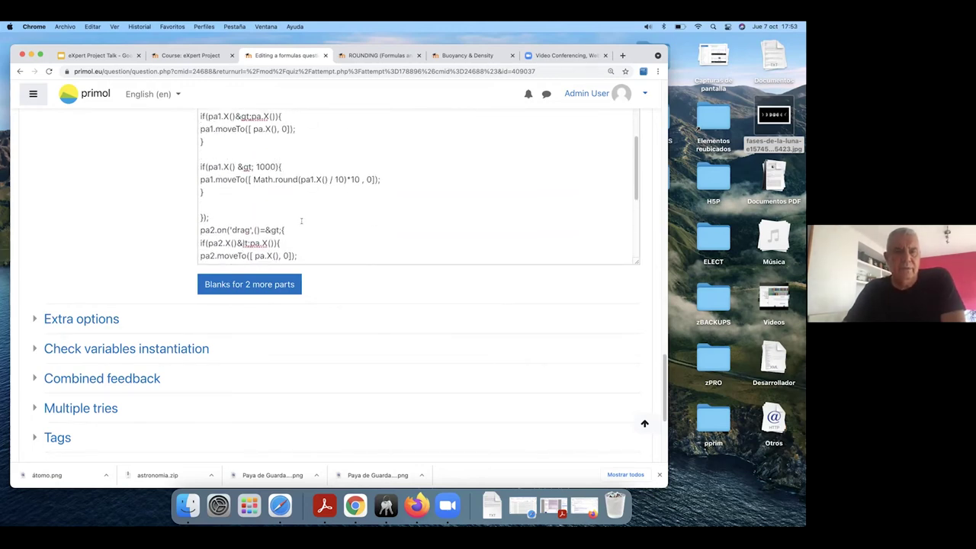
scroll(302, 221, down, 2)
scroll(301, 221, down, 1)
scroll(302, 221, down, 2)
scroll(301, 221, down, 1)
scroll(301, 222, down, 1)
scroll(302, 221, down, 1)
scroll(301, 221, down, 5)
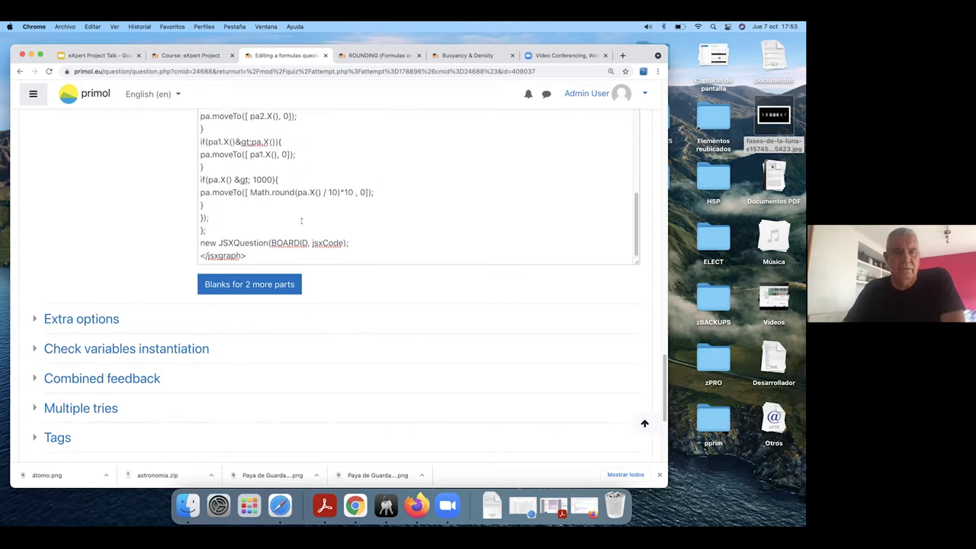
scroll(302, 221, up, 5)
scroll(301, 221, up, 5)
scroll(301, 221, up, 3)
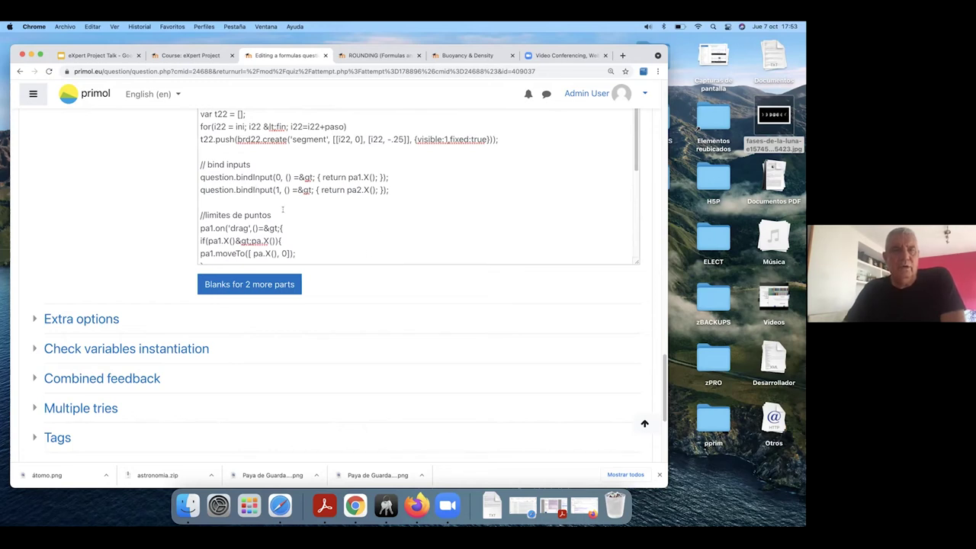
scroll(391, 271, down, 1)
scroll(389, 272, down, 2)
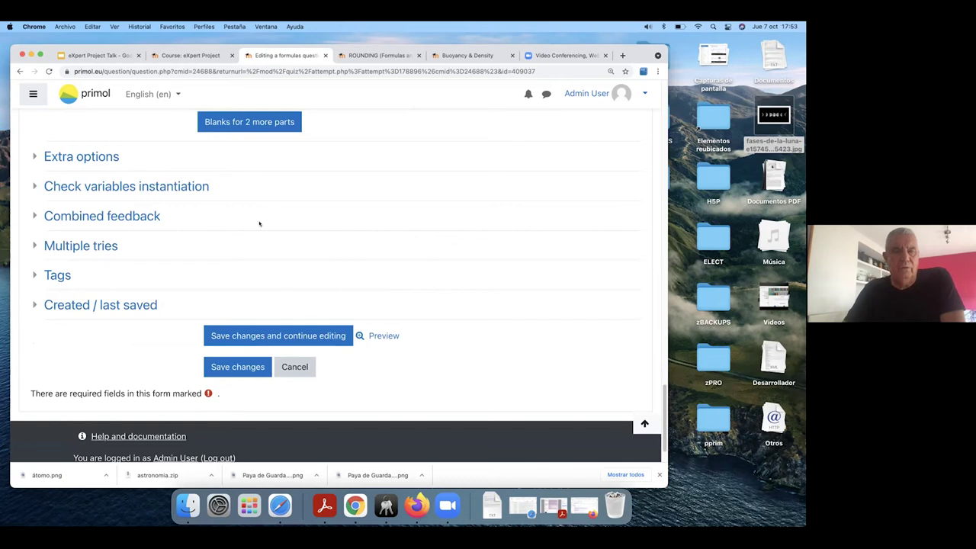
scroll(282, 235, up, 1)
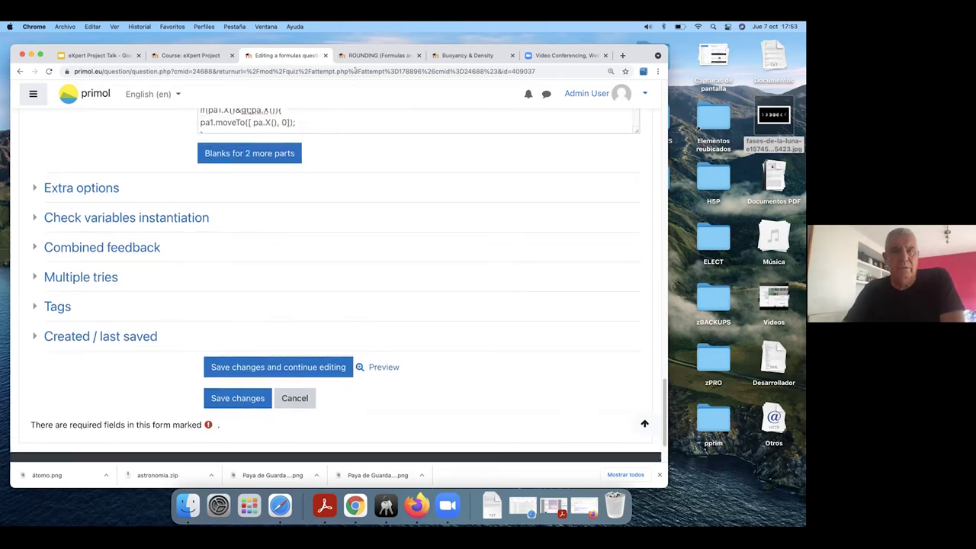
- In the ROUNDING preview, place the red dot at 1847 on the number line and check it
click(374, 56)
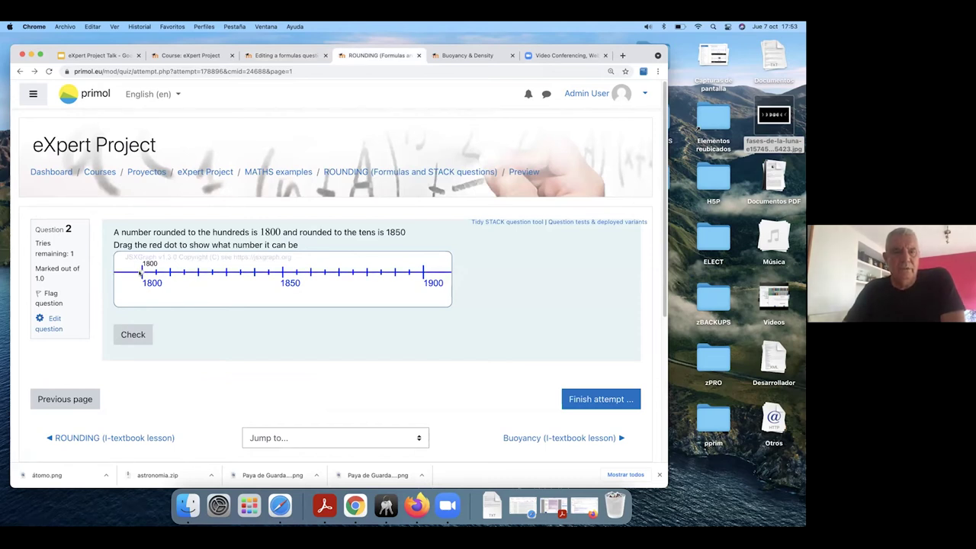
mouse_move(144, 272)
mouse_down()
mouse_move(270, 274)
mouse_move(243, 274)
mouse_move(365, 238)
mouse_up()
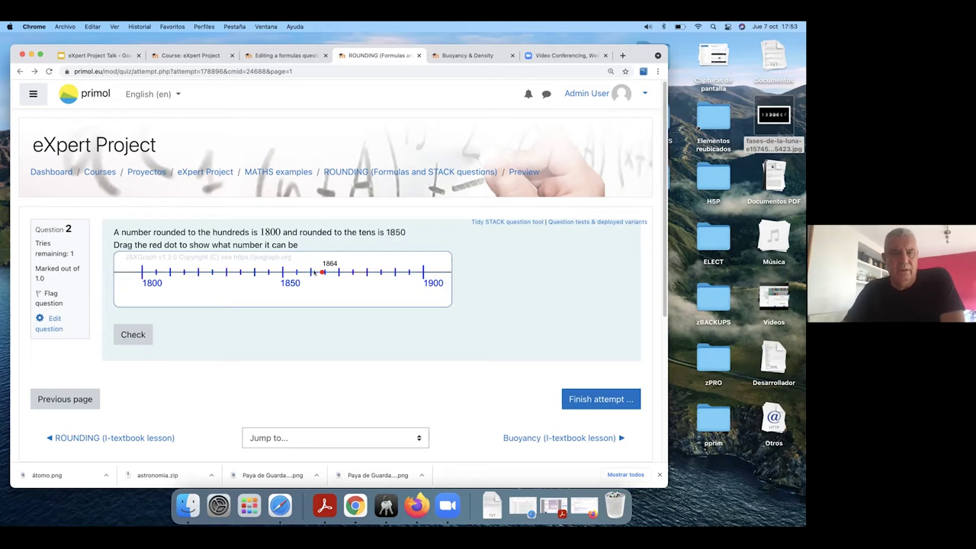
drag(322, 273, 291, 273)
mouse_move(291, 271)
mouse_down()
mouse_move(260, 275)
mouse_move(383, 278)
mouse_move(252, 282)
mouse_move(276, 279)
mouse_up()
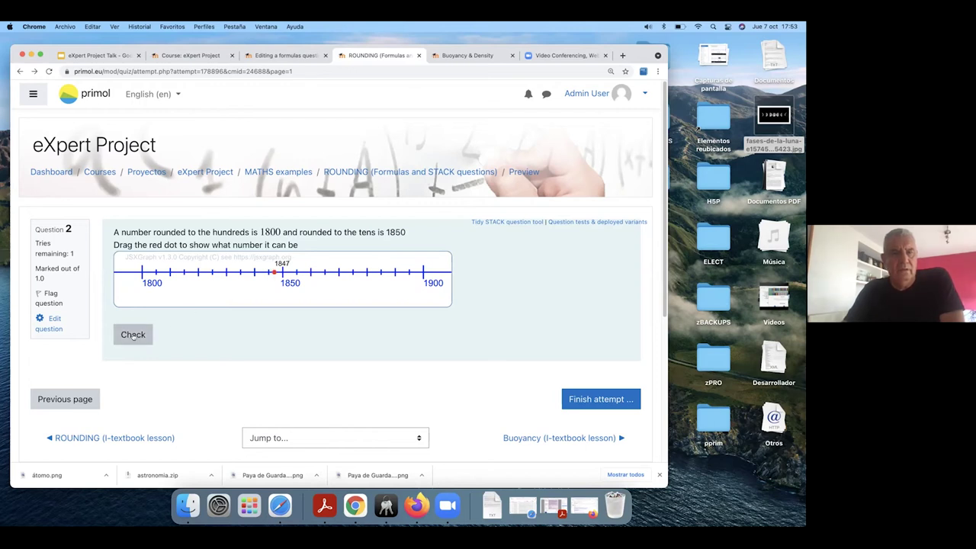
click(132, 335)
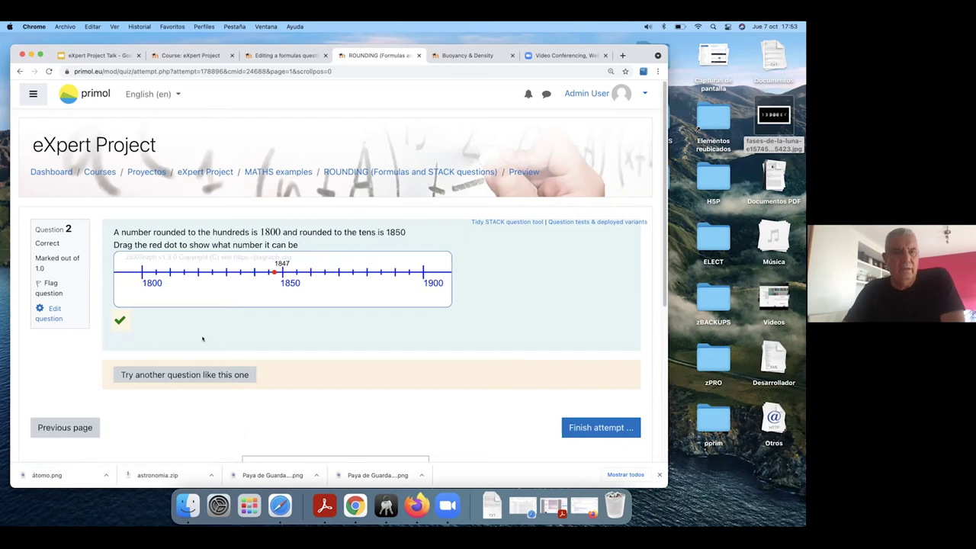
- Open ARREDONIR1 (dibuix) in the STACK editor and review its random variables and JSXGraph question text
click(54, 308)
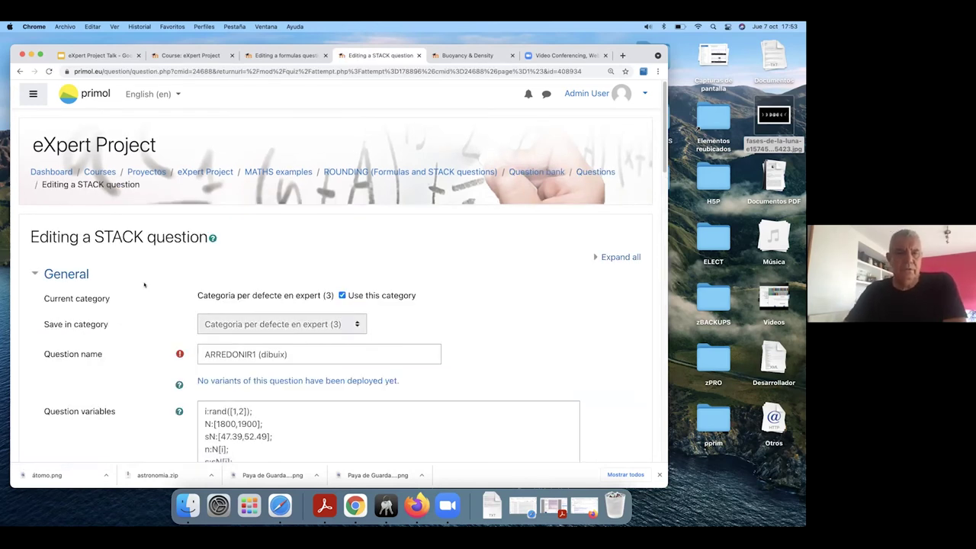
scroll(144, 285, down, 2)
scroll(141, 286, down, 2)
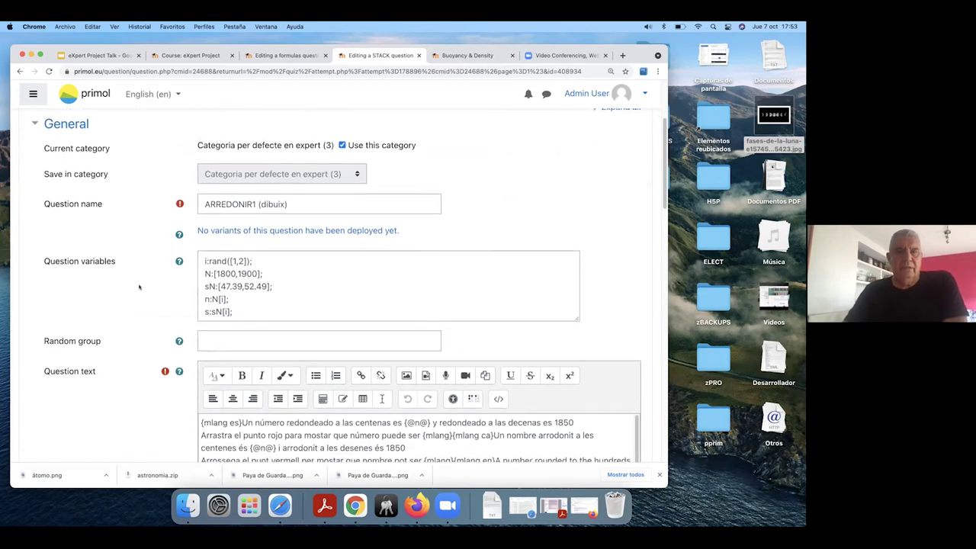
scroll(141, 283, down, 1)
scroll(152, 256, down, 1)
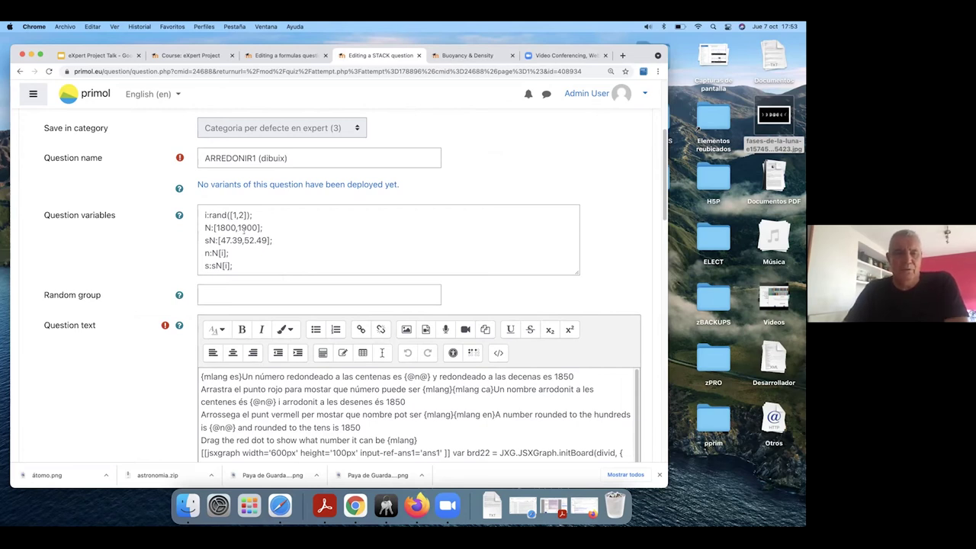
scroll(254, 259, down, 1)
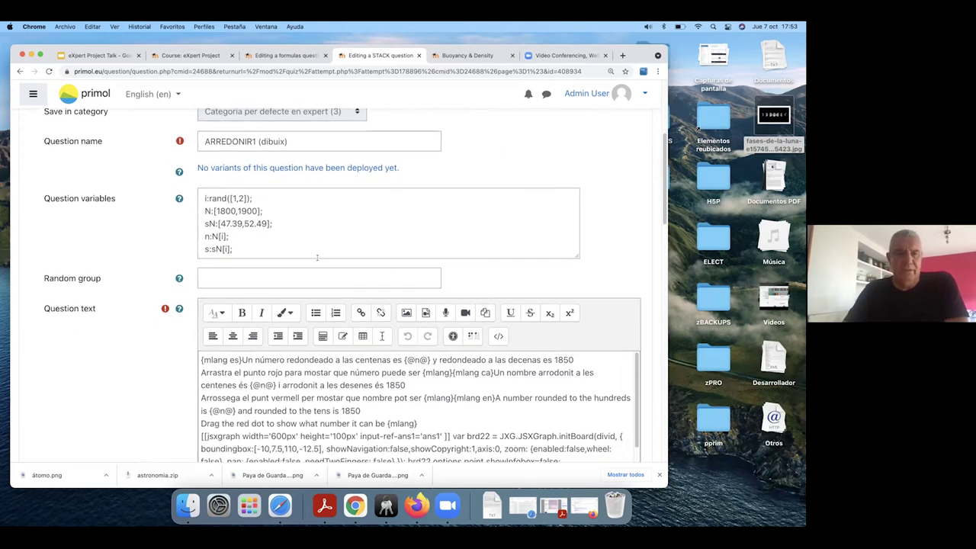
scroll(133, 288, down, 3)
scroll(133, 289, down, 5)
scroll(133, 288, up, 1)
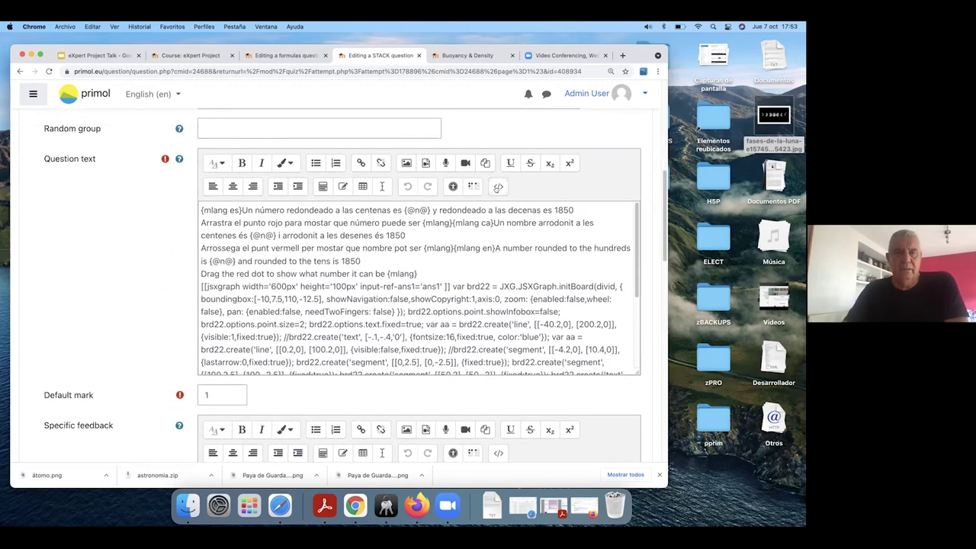
click(498, 187)
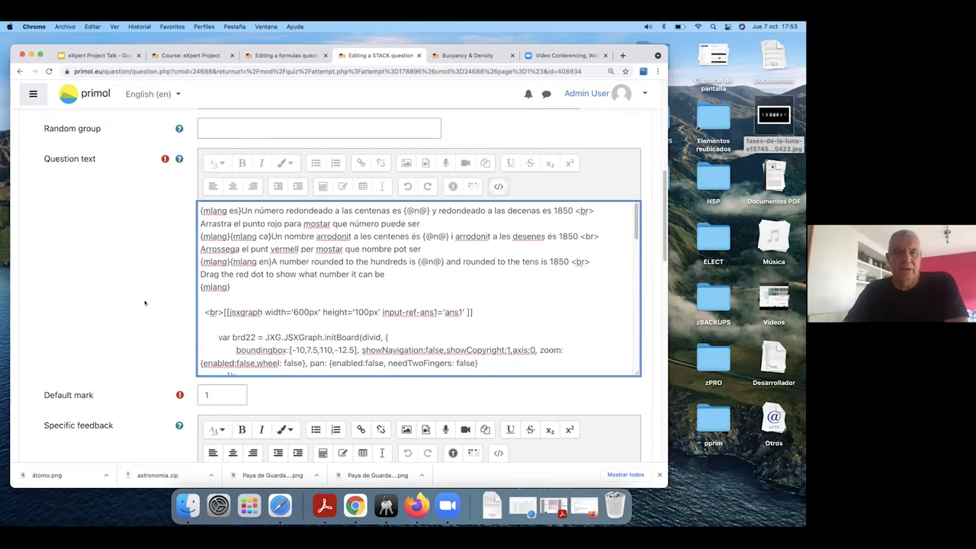
scroll(147, 303, down, 1)
click(202, 204)
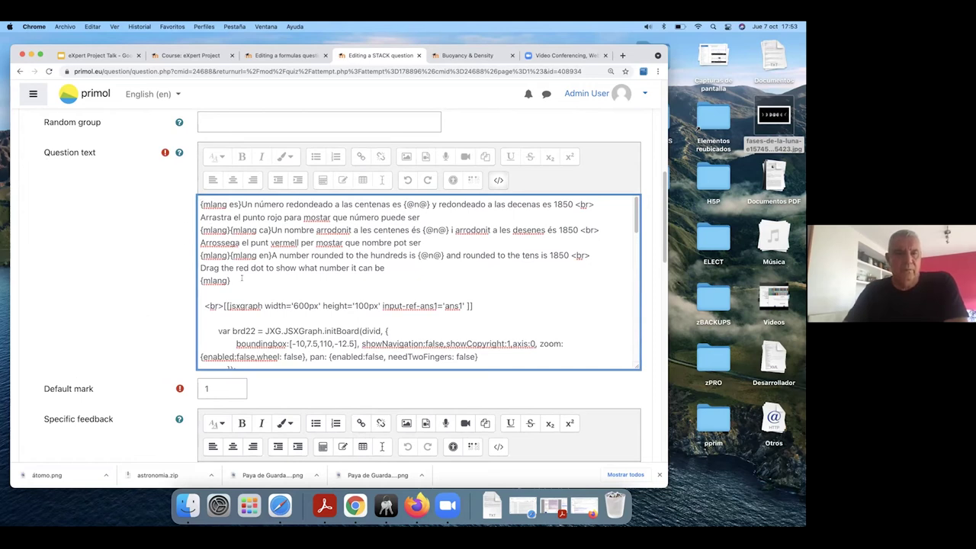
scroll(241, 278, down, 1)
scroll(242, 279, down, 1)
scroll(242, 278, down, 1)
scroll(242, 279, down, 1)
scroll(242, 278, down, 1)
scroll(242, 279, down, 1)
scroll(242, 280, down, 1)
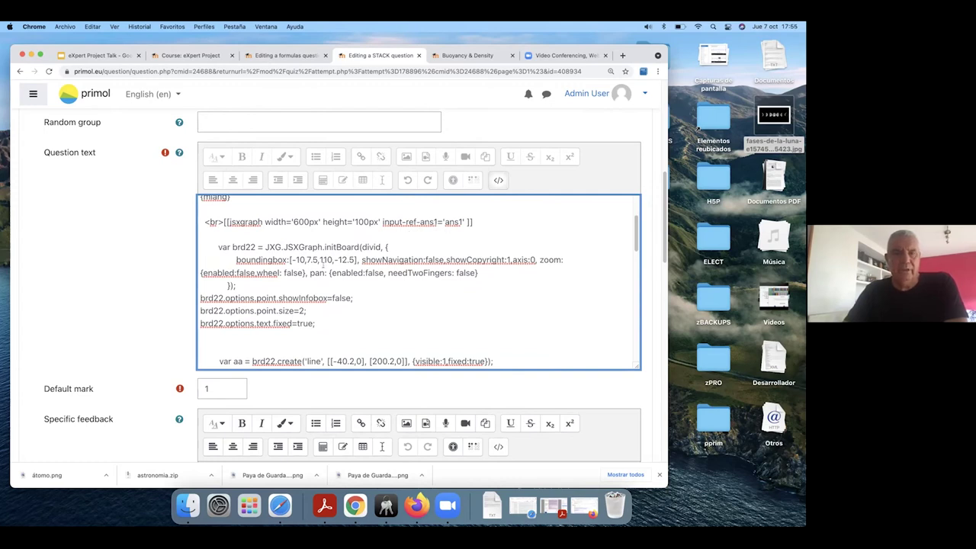
scroll(321, 274, down, 1)
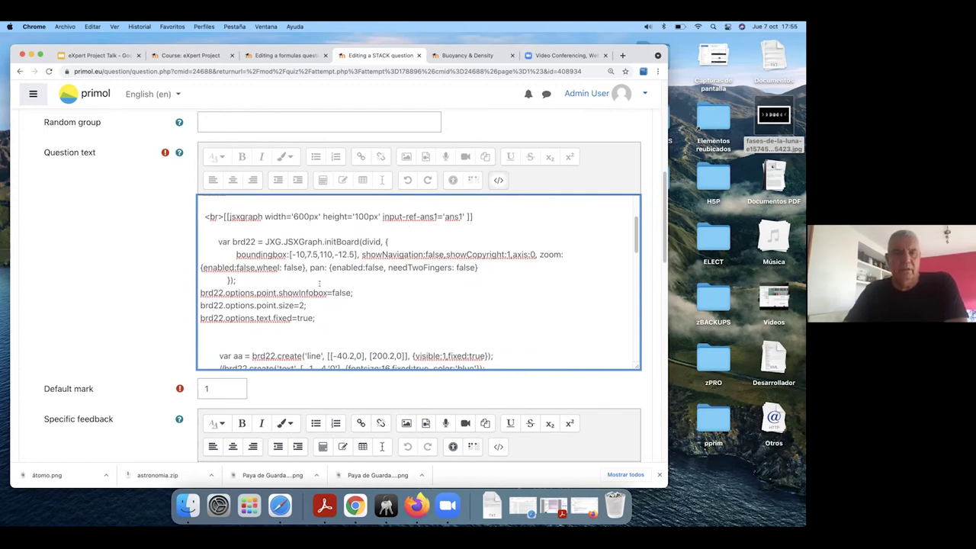
scroll(320, 282, down, 3)
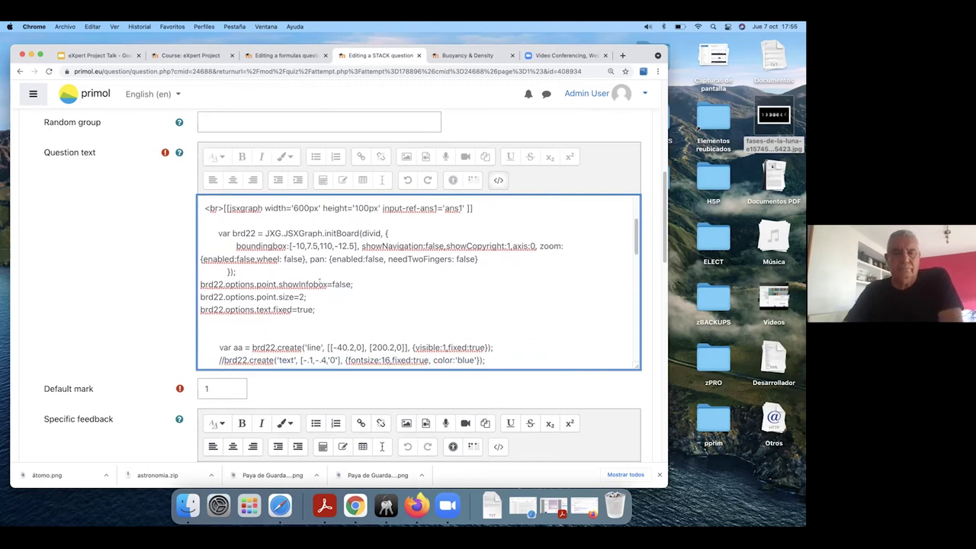
scroll(319, 282, down, 6)
scroll(319, 281, down, 2)
scroll(320, 281, down, 2)
scroll(319, 281, down, 2)
scroll(320, 283, down, 2)
scroll(320, 282, down, 1)
scroll(320, 282, down, 1)
scroll(320, 287, down, 1)
scroll(319, 287, down, 1)
scroll(320, 283, down, 1)
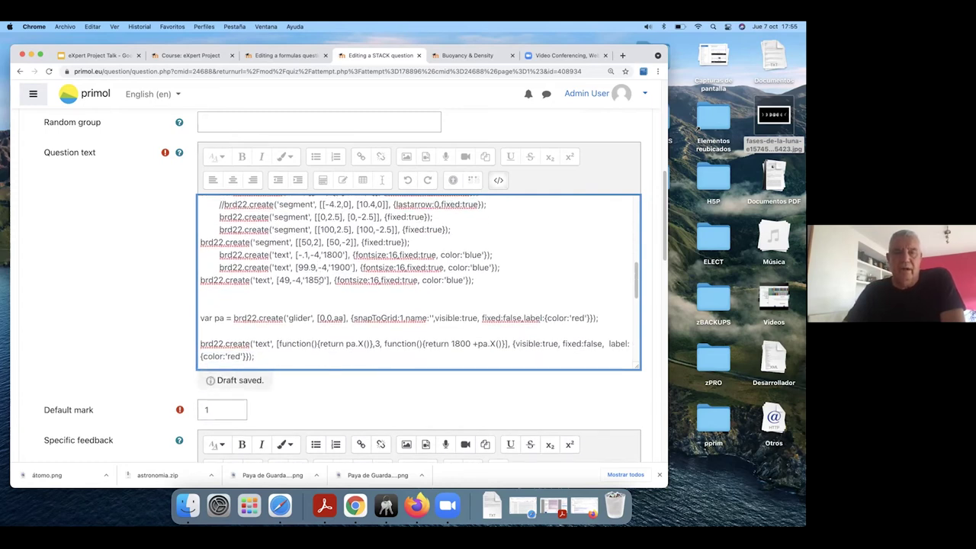
scroll(319, 281, down, 1)
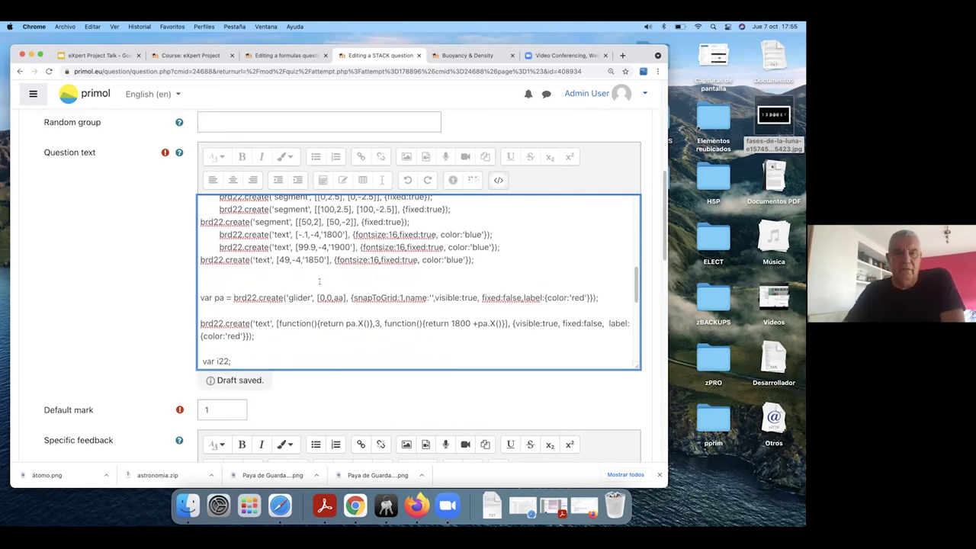
scroll(319, 282, down, 1)
scroll(320, 281, down, 1)
scroll(319, 281, down, 1)
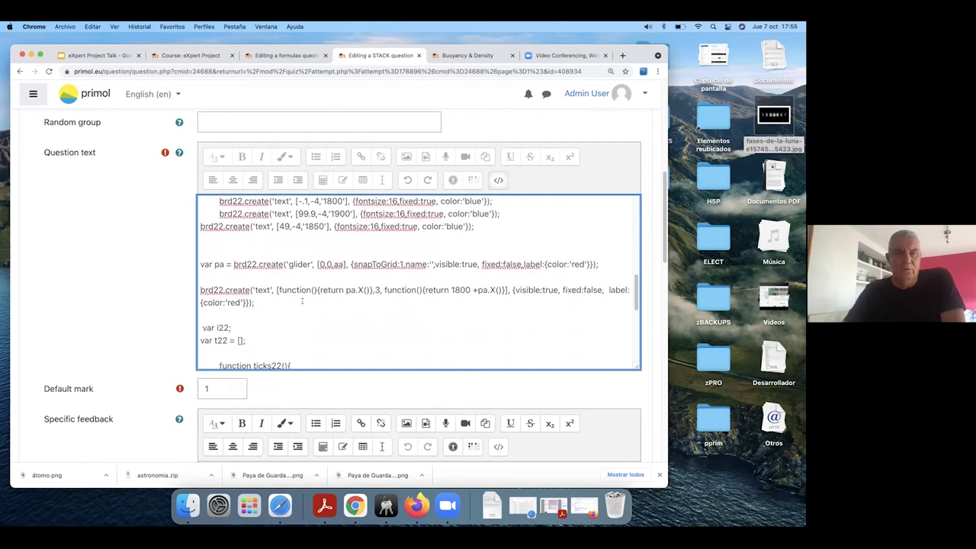
scroll(302, 301, down, 1)
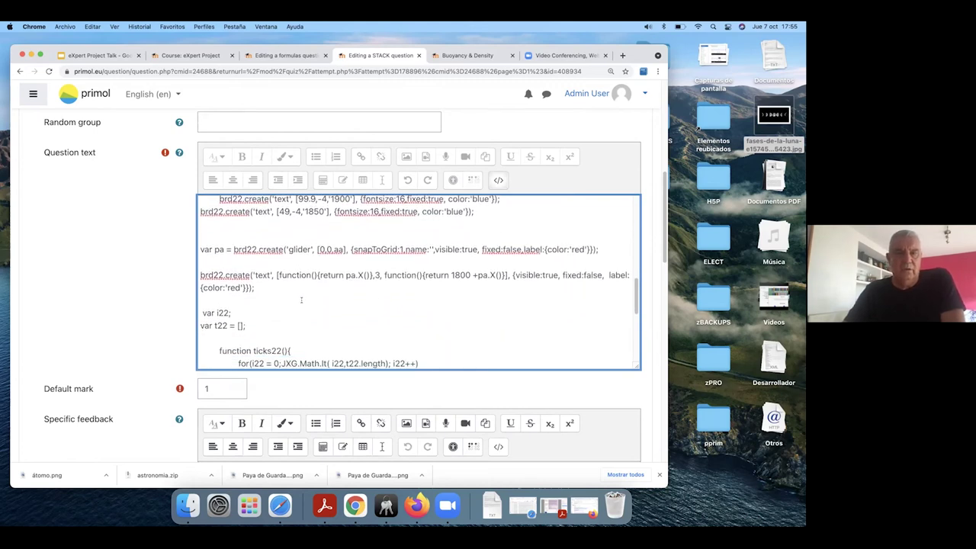
scroll(302, 301, down, 1)
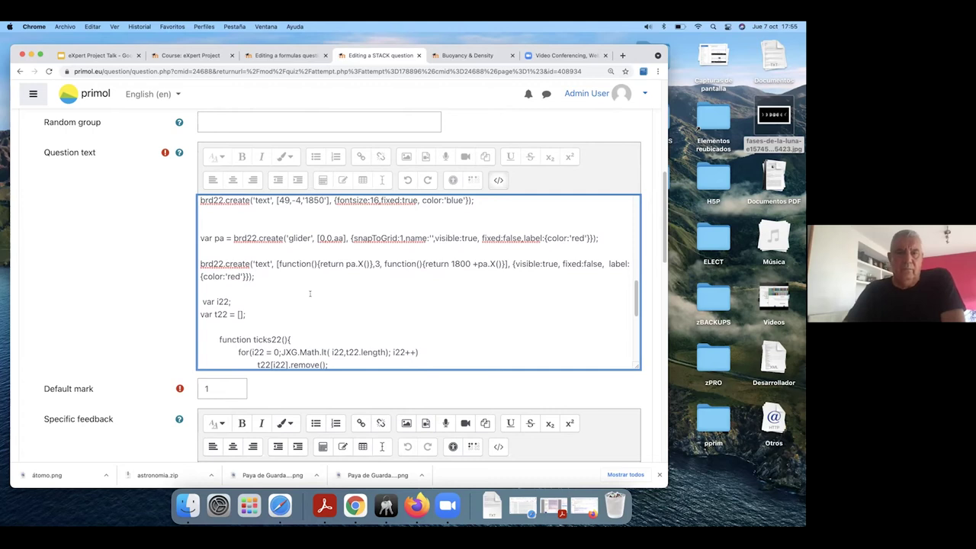
scroll(310, 294, down, 2)
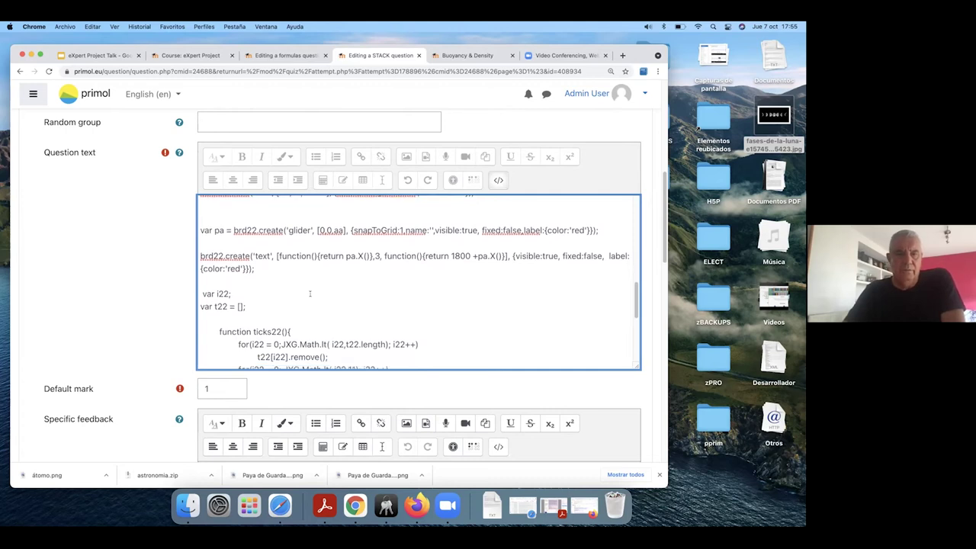
scroll(309, 294, down, 3)
scroll(310, 293, down, 3)
scroll(309, 296, down, 1)
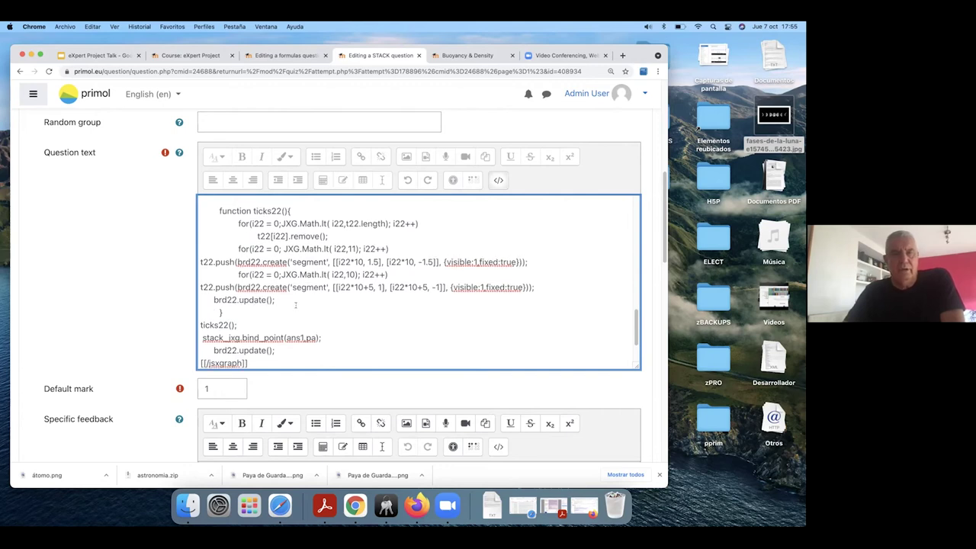
scroll(308, 270, up, 3)
scroll(301, 257, down, 3)
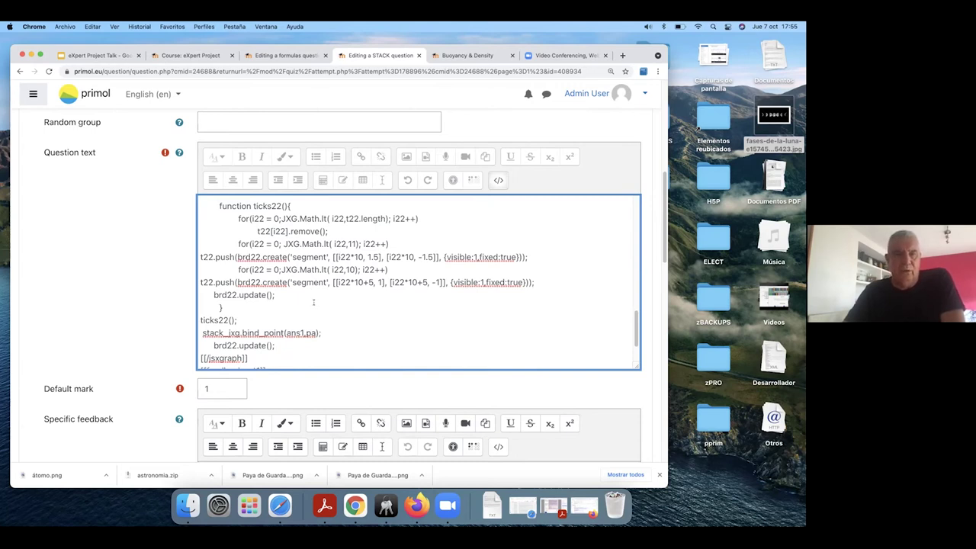
scroll(312, 302, down, 1)
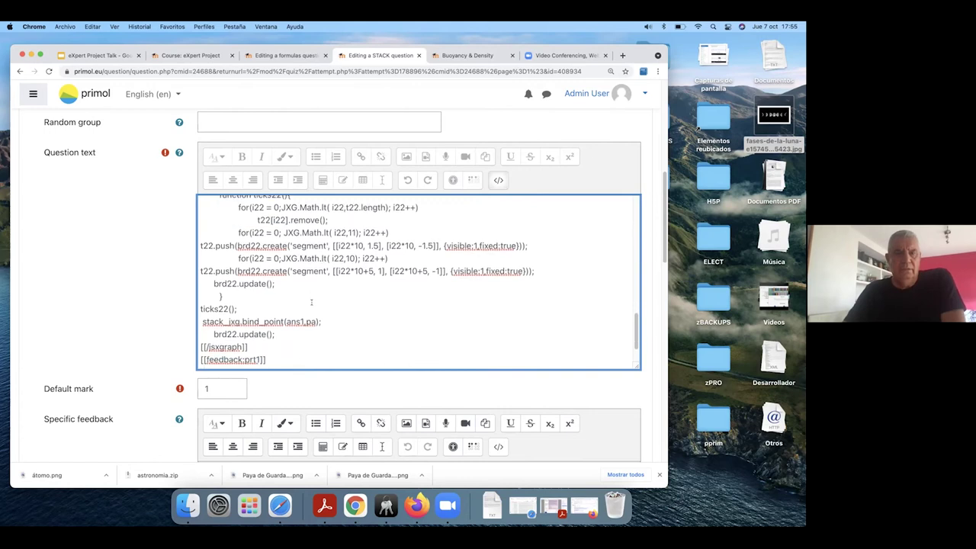
scroll(312, 302, down, 1)
scroll(311, 302, down, 1)
scroll(311, 302, down, 2)
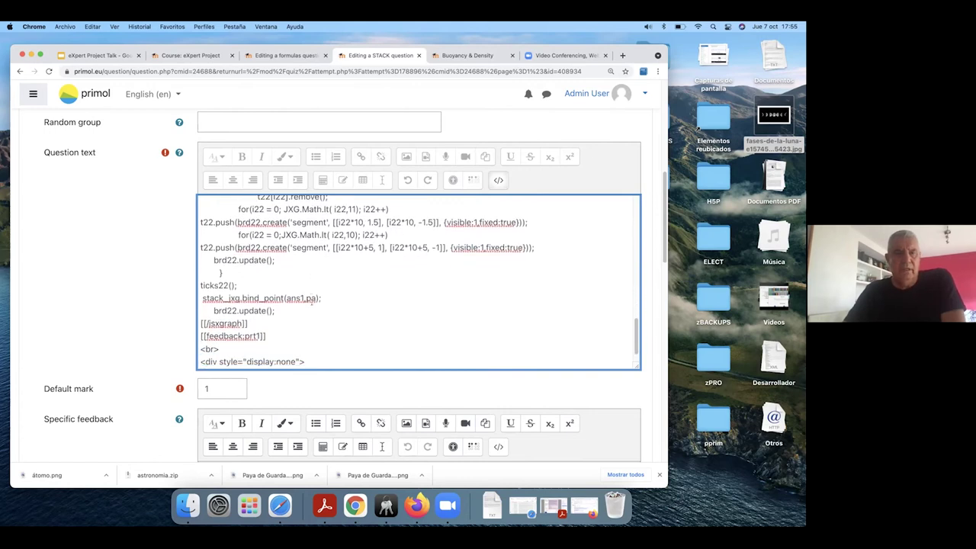
scroll(311, 302, down, 1)
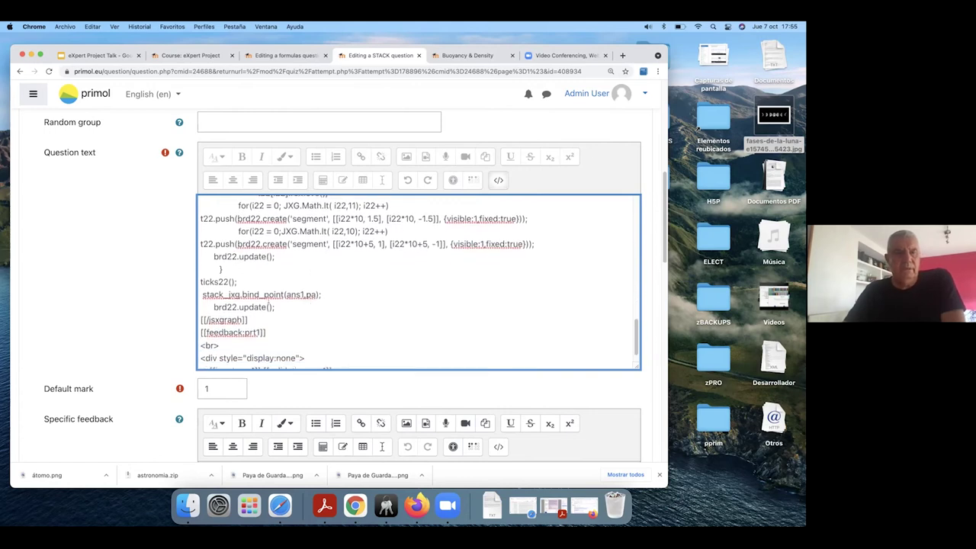
scroll(302, 314, down, 1)
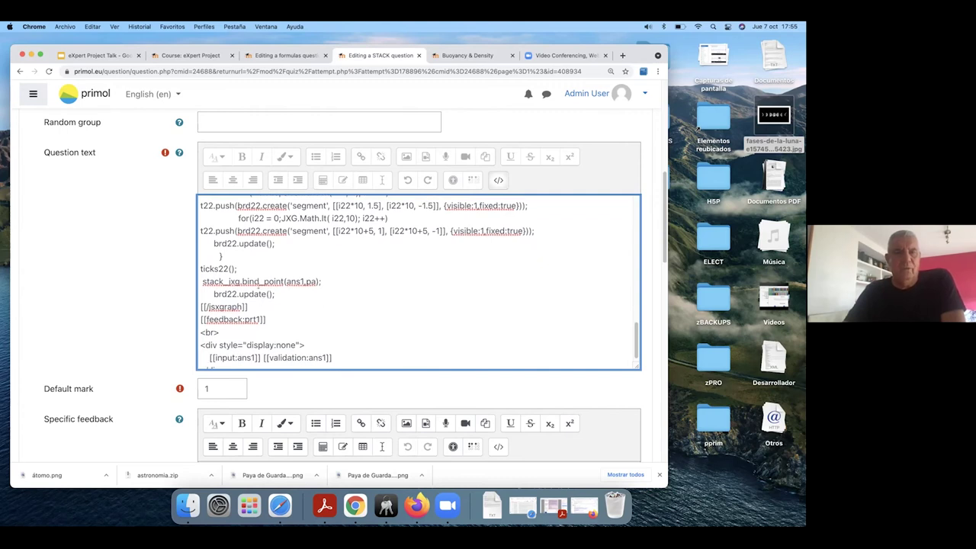
scroll(280, 299, down, 1)
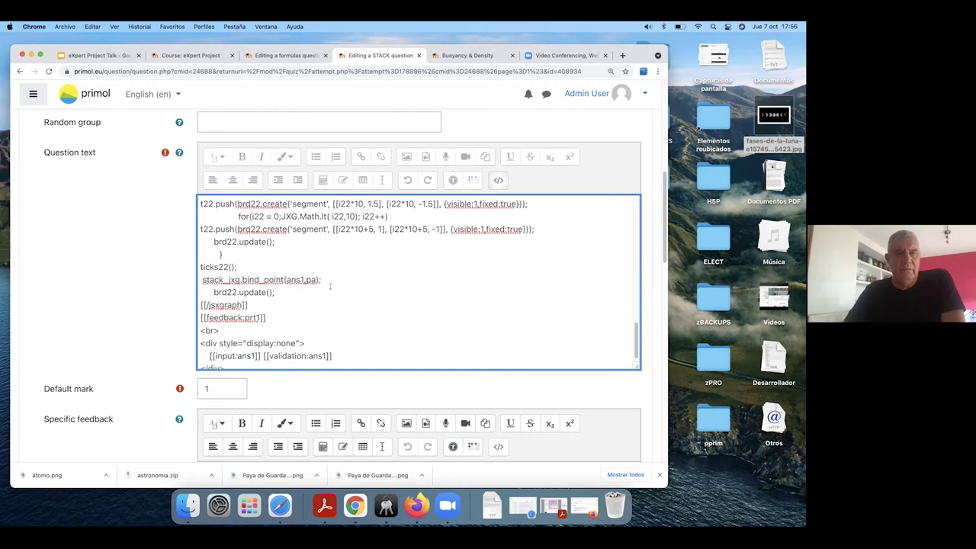
scroll(322, 297, down, 1)
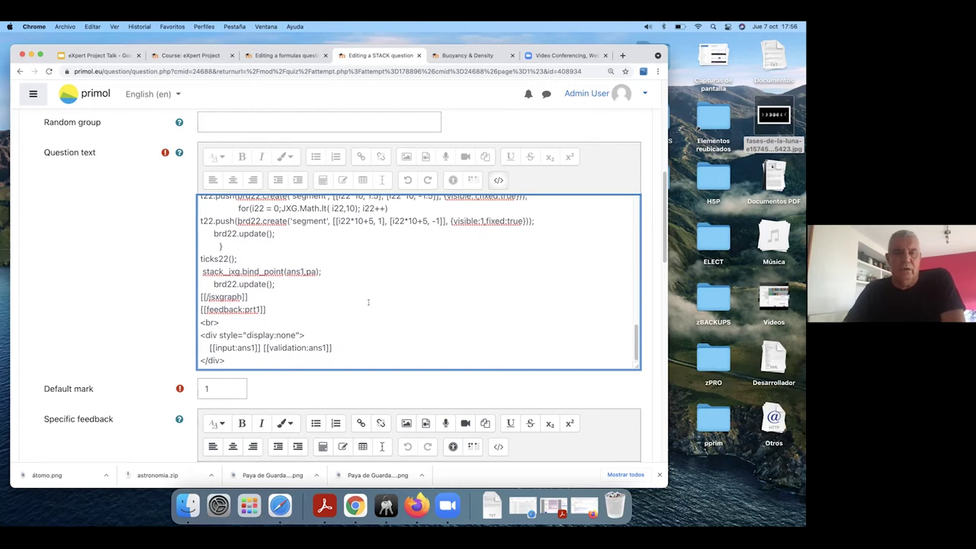
- Expand the 'Potential response tree: prt1' settings
scroll(368, 302, down, 2)
scroll(355, 308, up, 3)
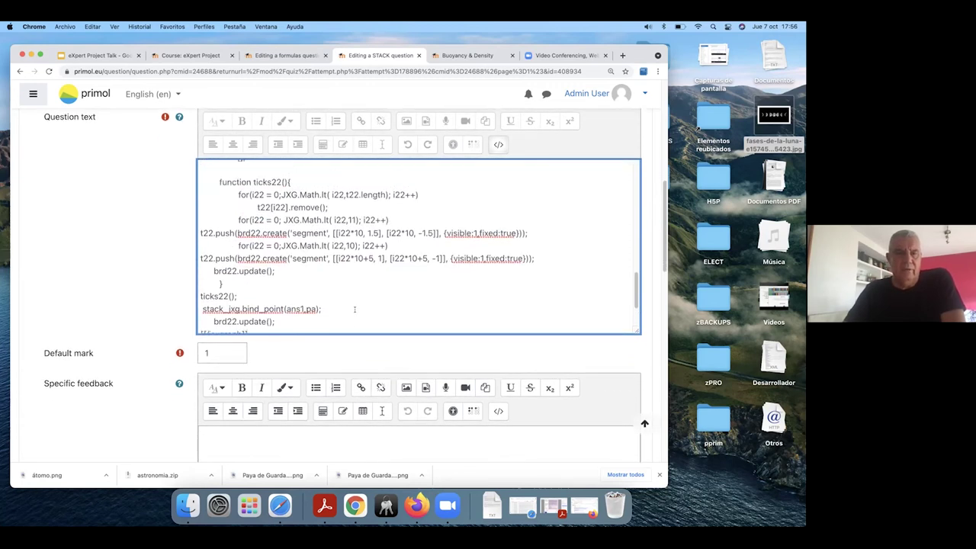
scroll(355, 309, up, 1)
scroll(354, 309, up, 2)
scroll(354, 309, up, 3)
scroll(354, 308, up, 2)
scroll(354, 309, up, 2)
scroll(354, 309, up, 1)
scroll(354, 309, down, 1)
scroll(328, 306, down, 2)
scroll(305, 302, down, 2)
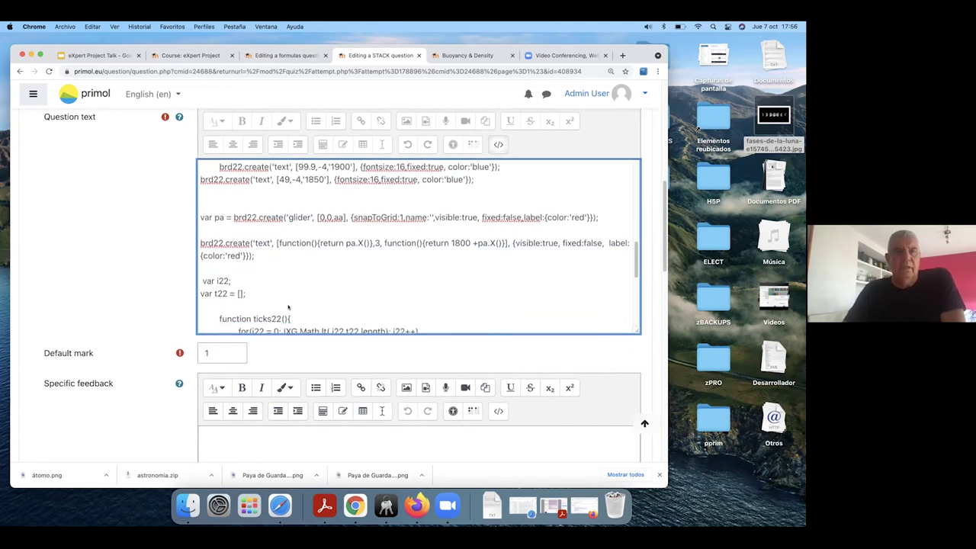
scroll(124, 286, down, 2)
scroll(124, 286, down, 2)
scroll(124, 286, down, 5)
scroll(124, 286, down, 2)
scroll(124, 286, down, 2)
scroll(145, 267, down, 2)
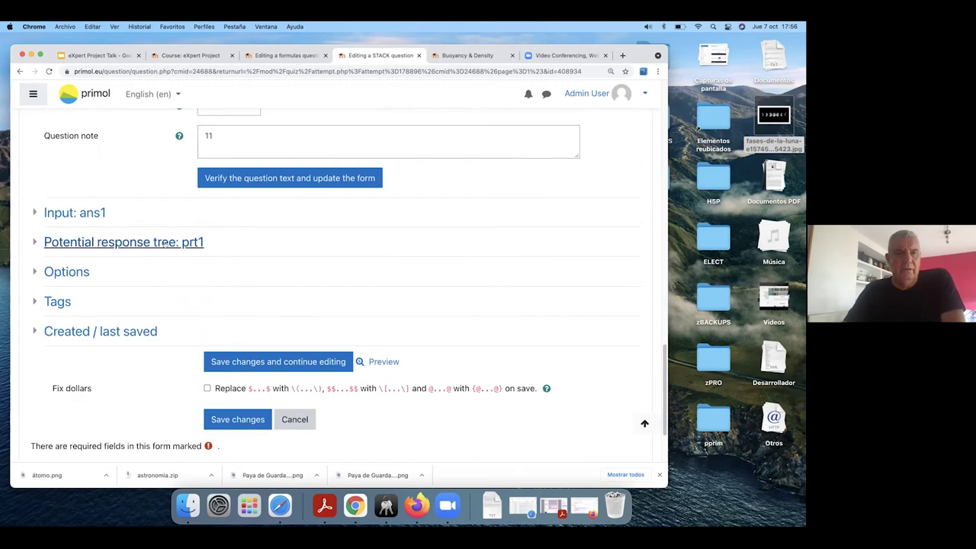
click(164, 243)
- Review prt1's Node 1, then bring up the Buoyancy & Density question preview
scroll(353, 278, down, 1)
scroll(352, 278, down, 1)
scroll(349, 286, down, 1)
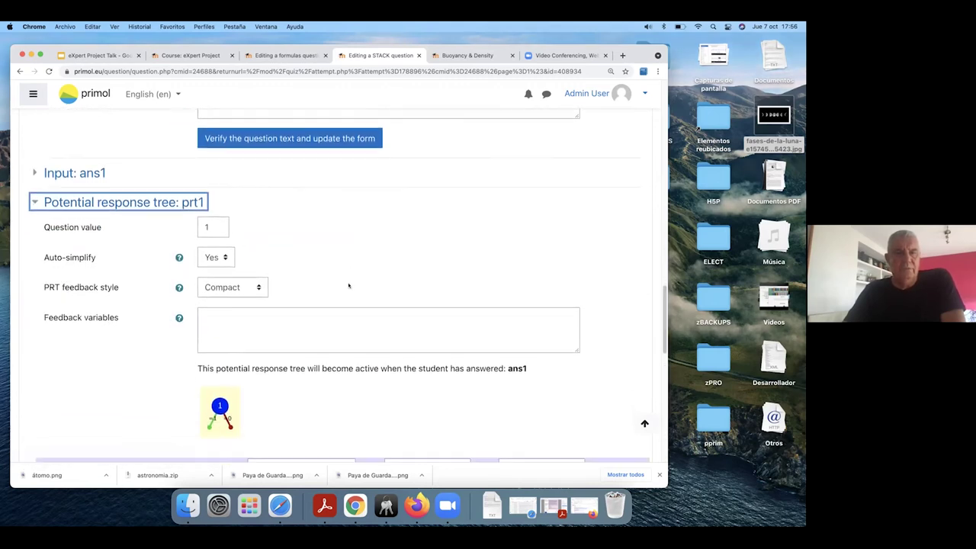
scroll(349, 286, down, 2)
scroll(347, 284, down, 1)
scroll(348, 285, down, 2)
scroll(347, 285, down, 1)
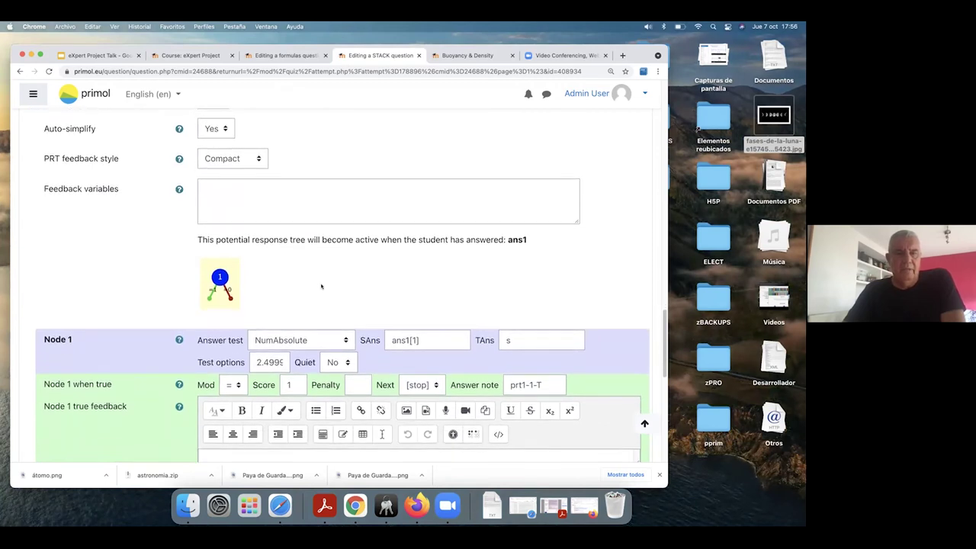
scroll(318, 288, up, 1)
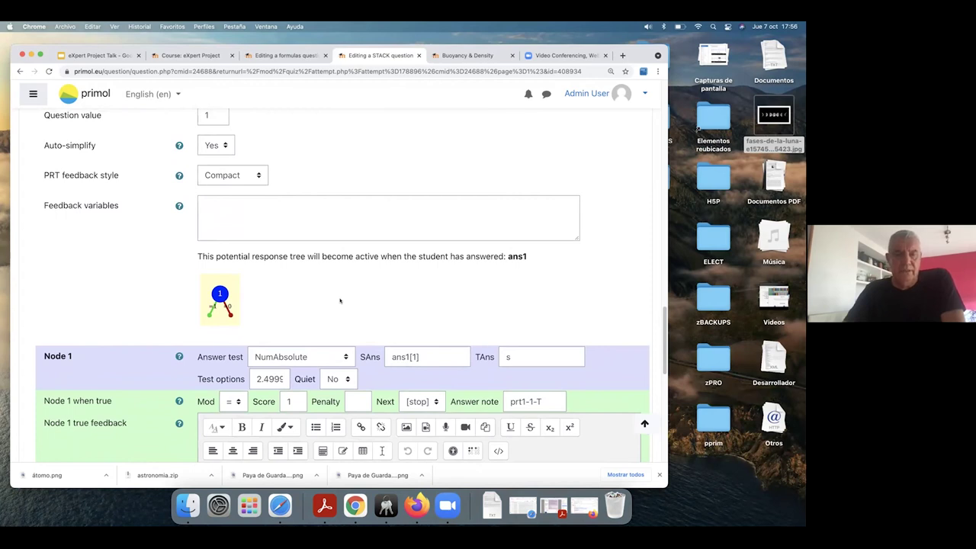
scroll(340, 300, down, 1)
scroll(340, 301, up, 2)
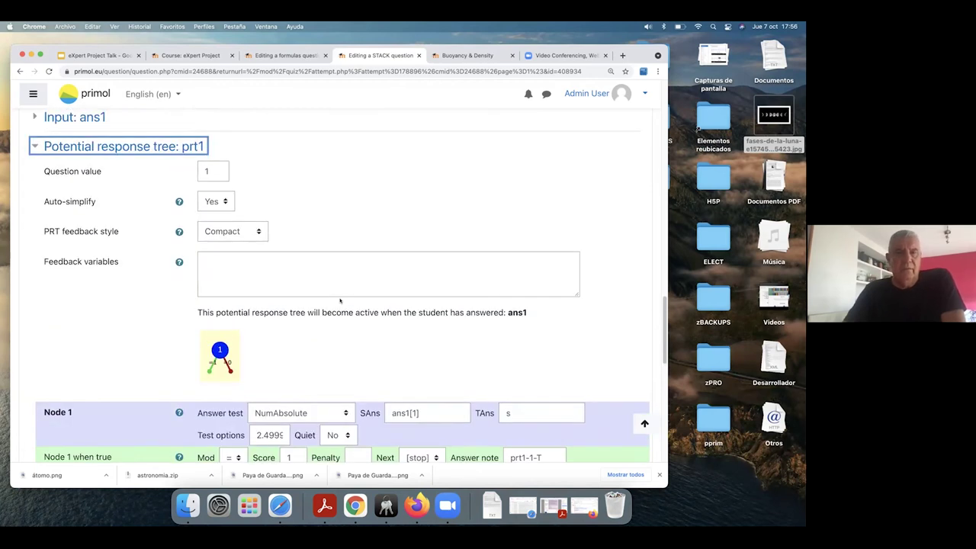
scroll(340, 300, up, 5)
scroll(341, 300, up, 1)
scroll(340, 300, up, 3)
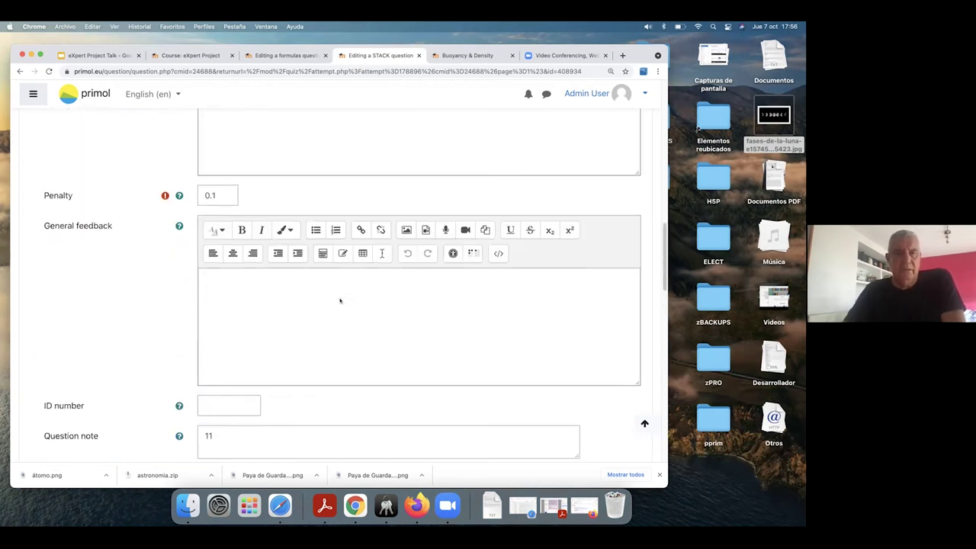
click(468, 55)
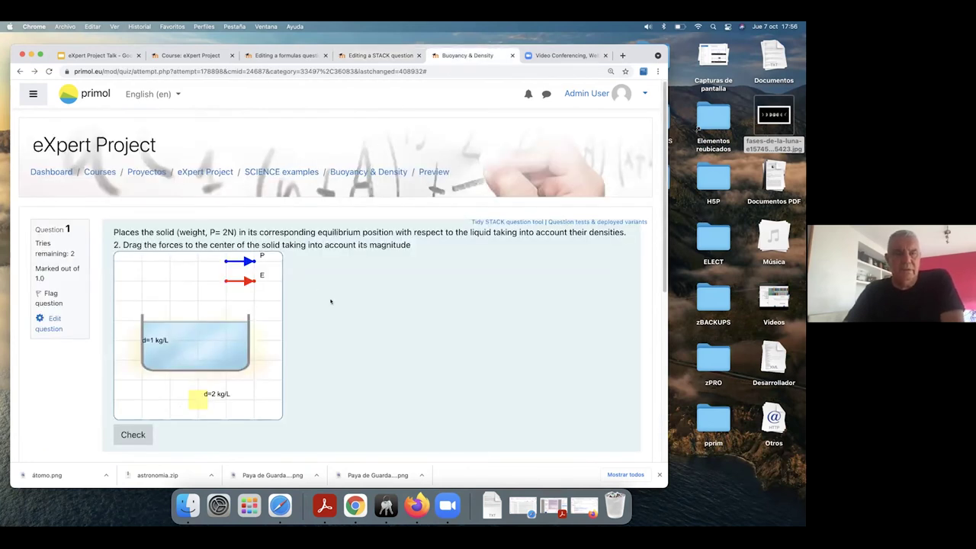
- Sink the 2 kg/L solid in the liquid and point weight P straight down from its centre
scroll(330, 301, down, 1)
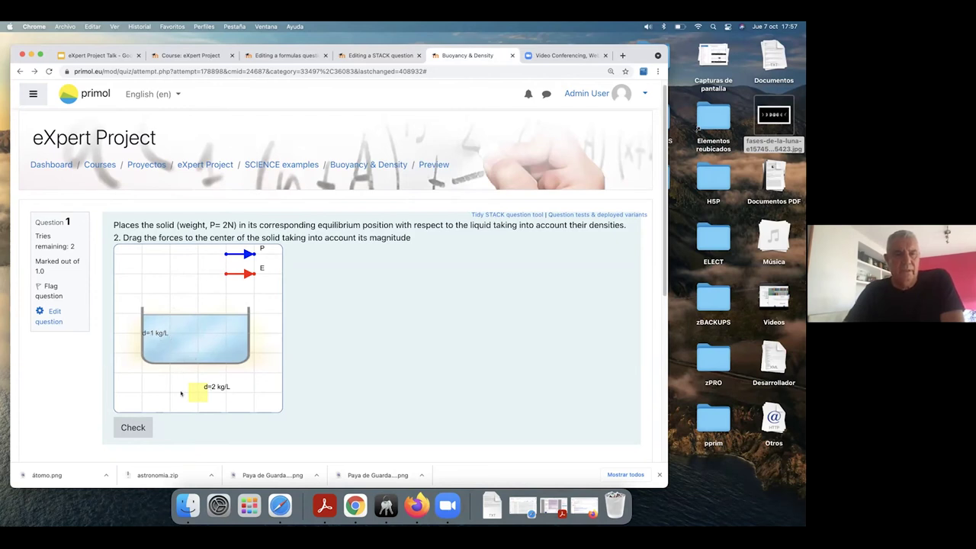
mouse_move(196, 392)
mouse_down()
mouse_move(196, 292)
mouse_move(196, 351)
mouse_up()
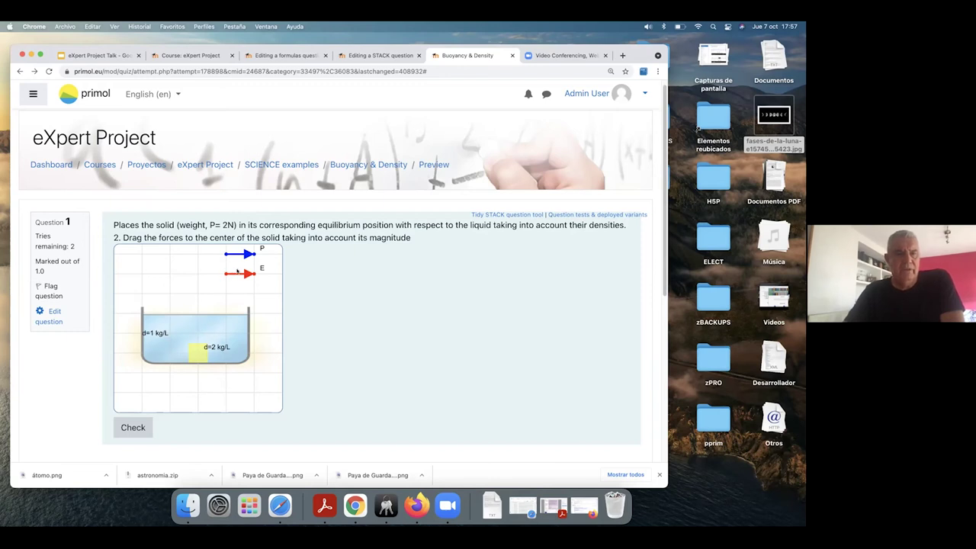
drag(225, 253, 202, 351)
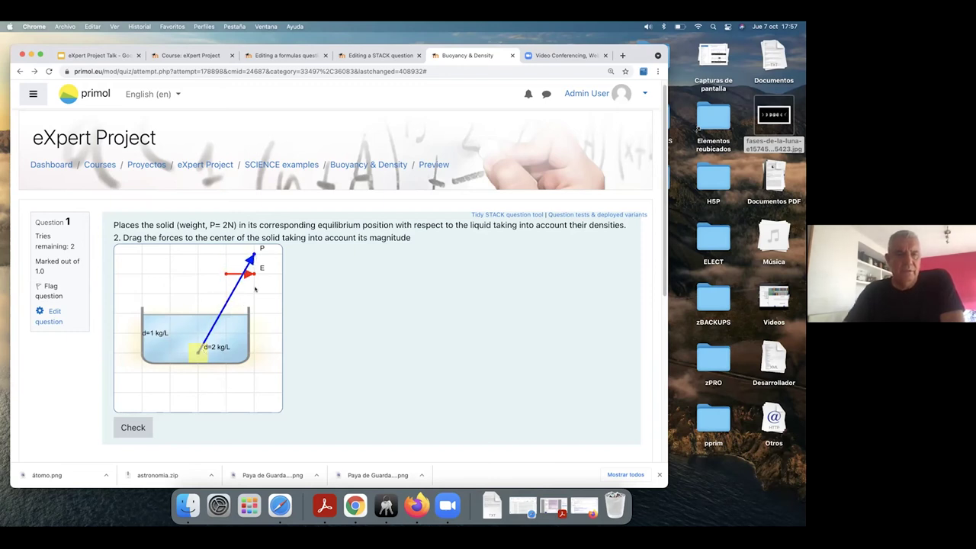
drag(253, 258, 198, 388)
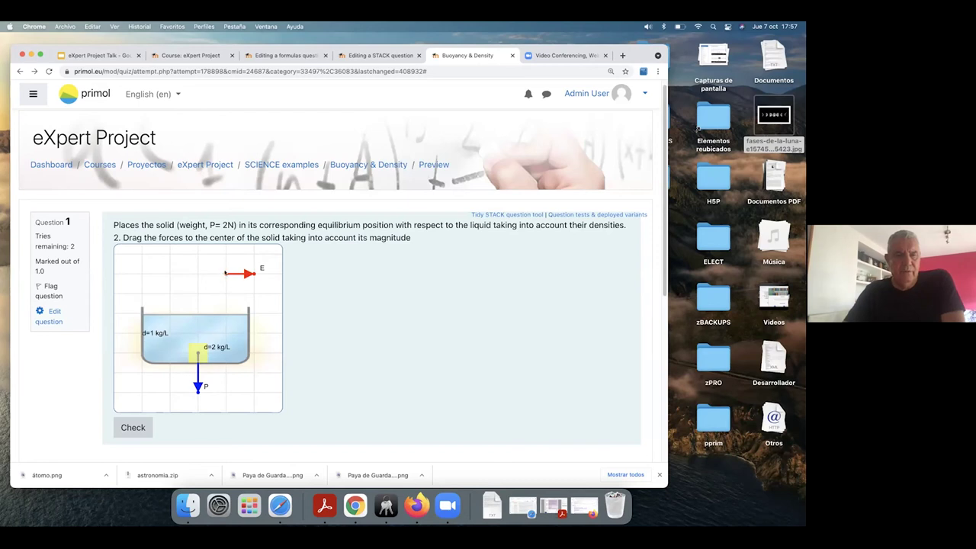
- Anchor buoyancy force E at the solid's centre, pointing straight up
drag(211, 286, 197, 352)
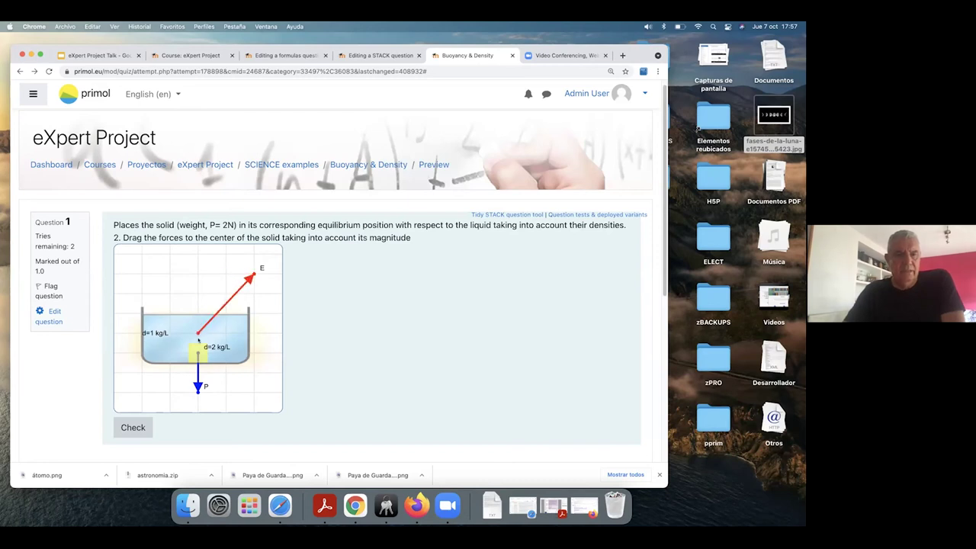
drag(262, 266, 198, 336)
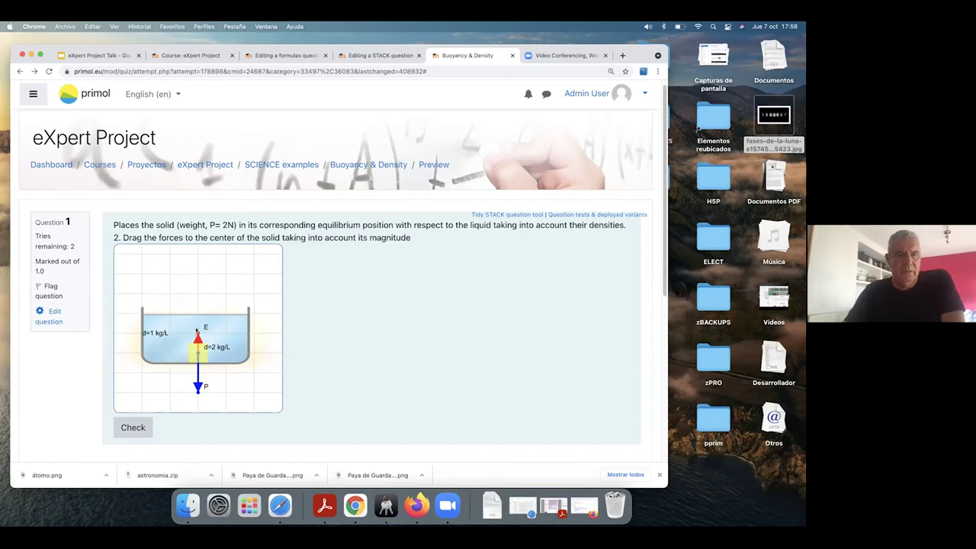
drag(197, 333, 199, 320)
click(143, 428)
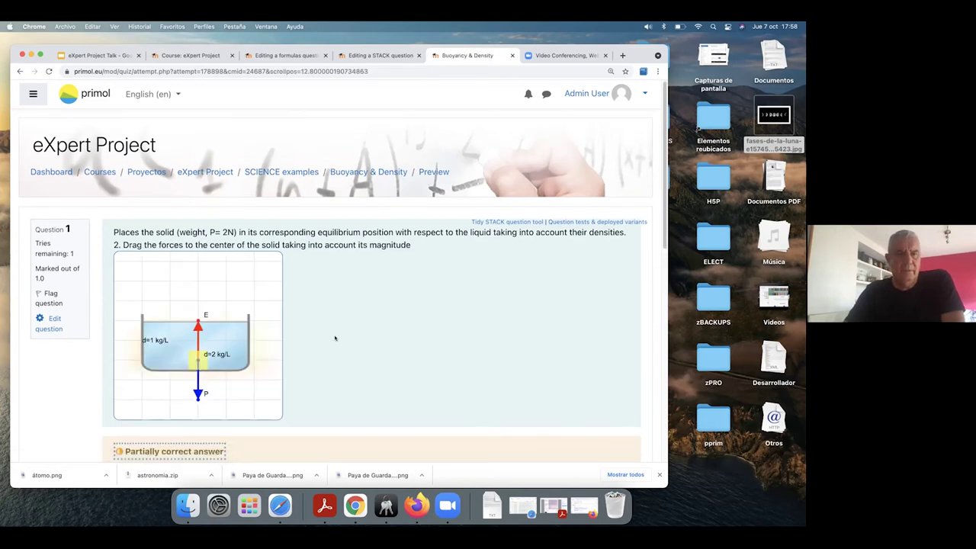
scroll(334, 338, down, 2)
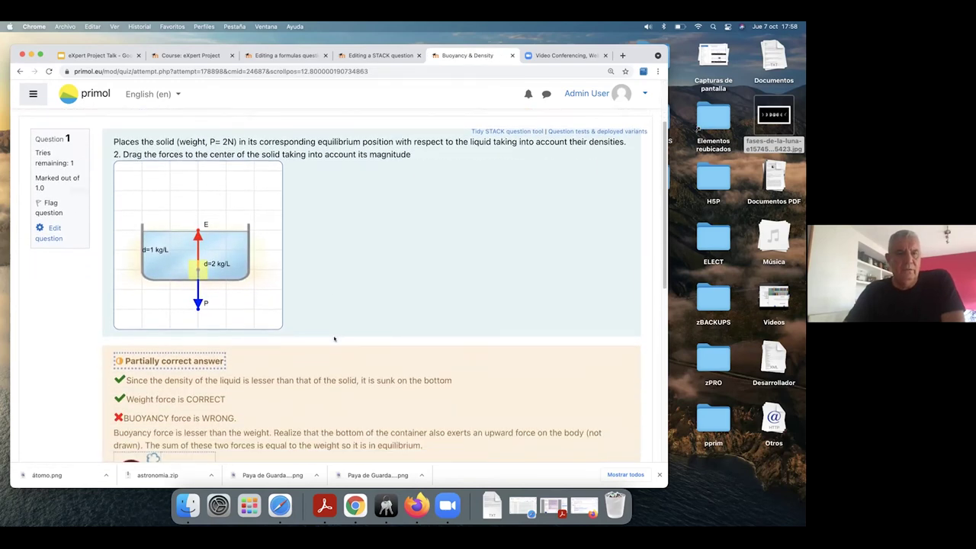
scroll(334, 339, down, 1)
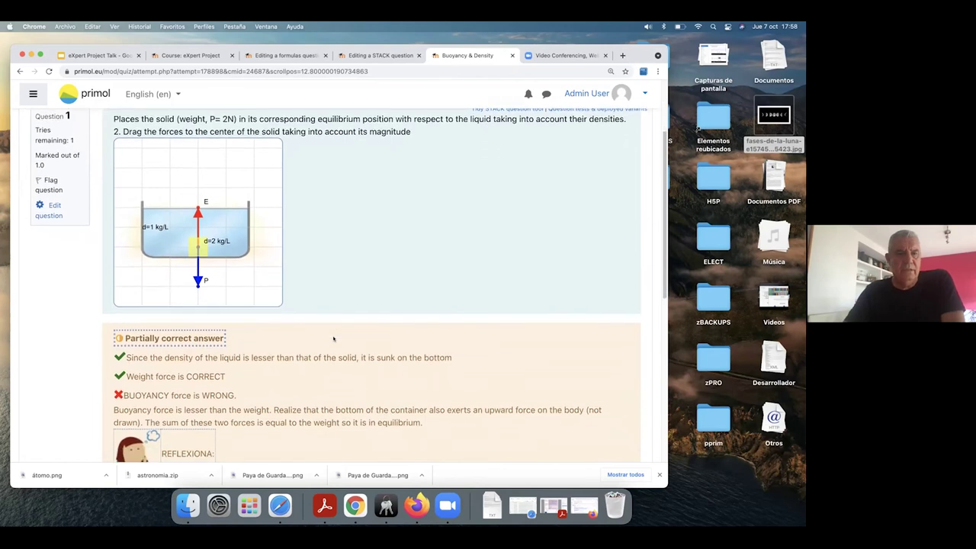
scroll(334, 339, down, 1)
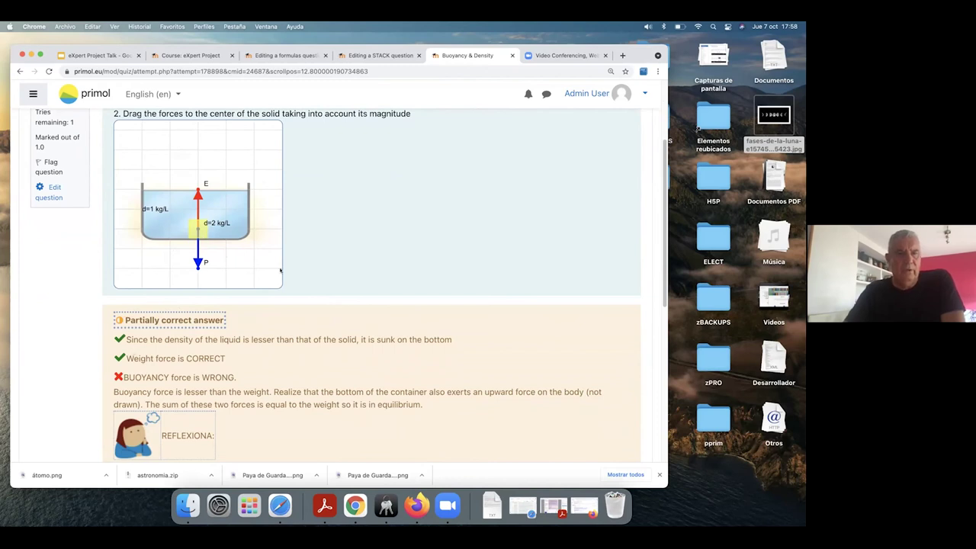
scroll(221, 252, up, 1)
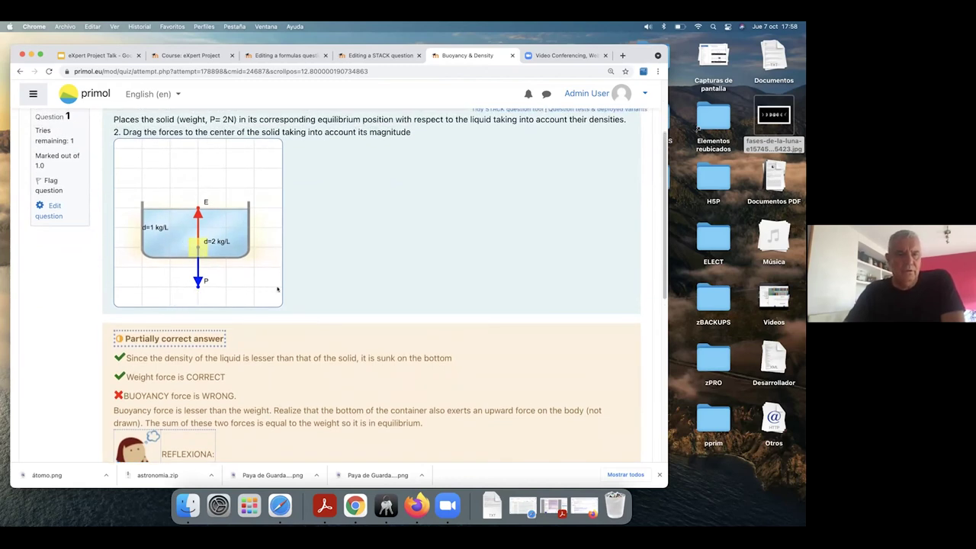
scroll(259, 283, down, 1)
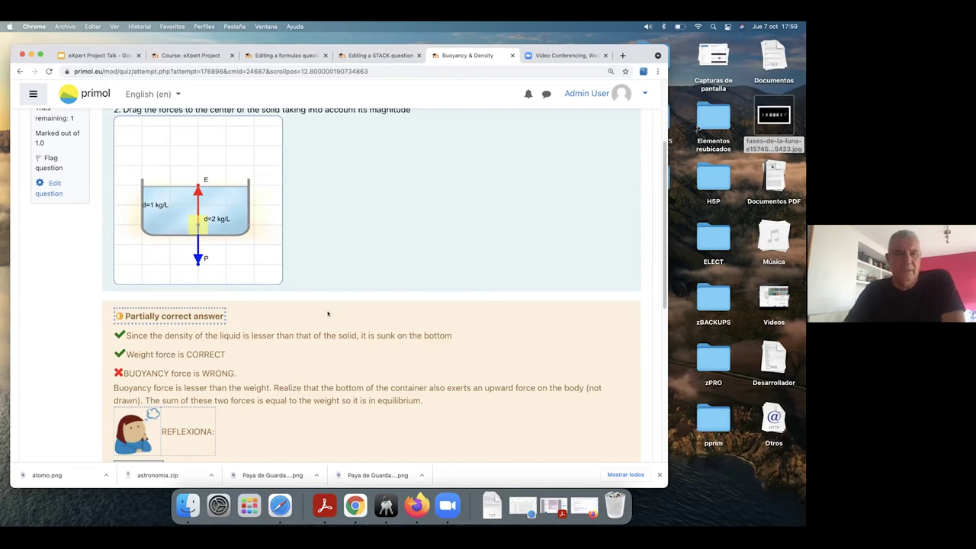
- Open the buoyancy question's editing page at its Question text field
click(54, 185)
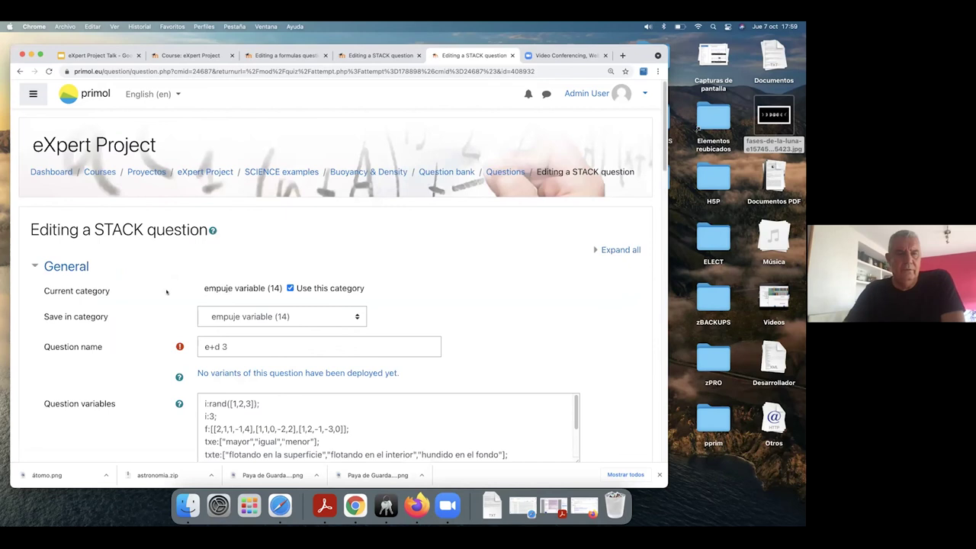
scroll(146, 286, down, 3)
scroll(145, 287, down, 3)
scroll(145, 287, down, 1)
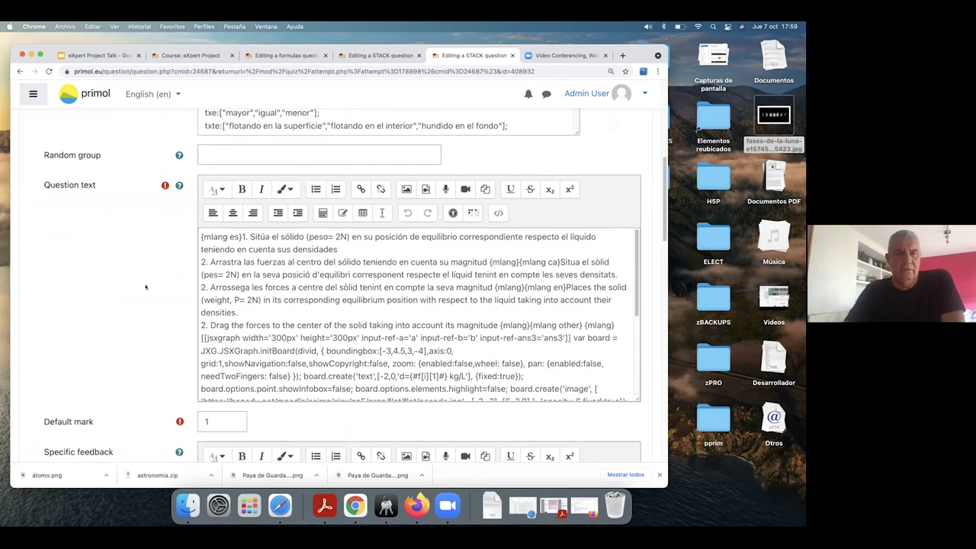
- Show the question text as HTML source and browse its JSXGraph code
click(498, 212)
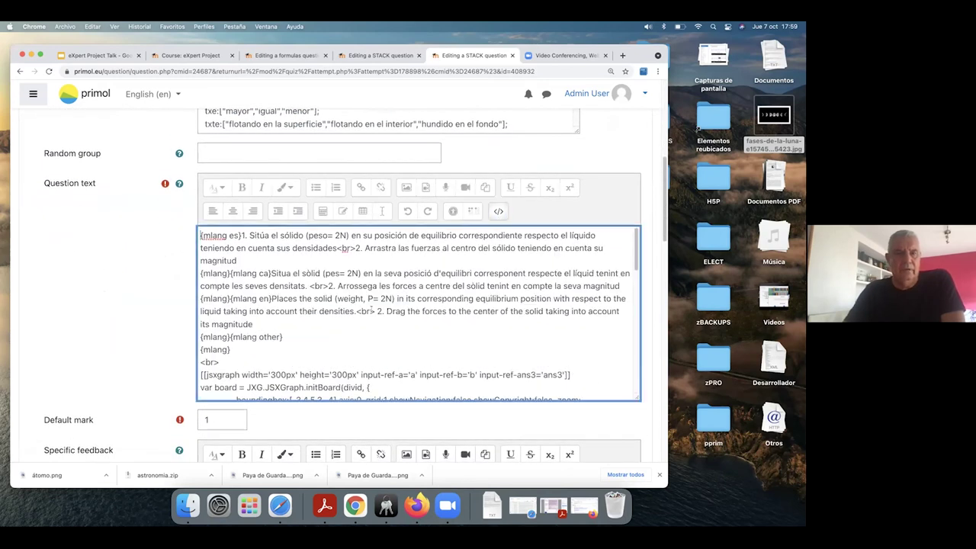
scroll(348, 311, down, 2)
scroll(348, 311, down, 2)
scroll(348, 312, down, 3)
scroll(348, 311, down, 3)
scroll(347, 310, down, 3)
scroll(346, 308, down, 2)
scroll(346, 308, down, 2)
scroll(347, 308, down, 1)
scroll(347, 309, down, 2)
scroll(346, 308, down, 2)
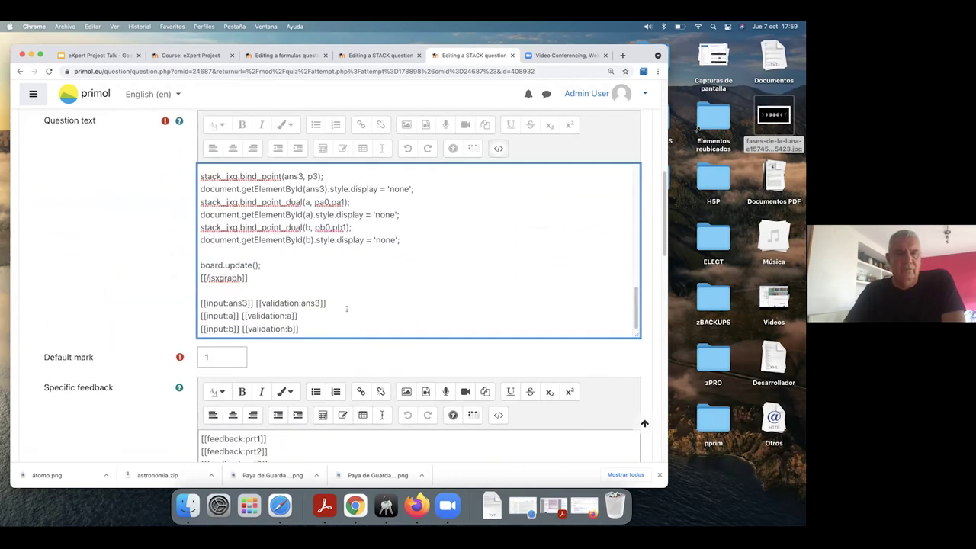
scroll(346, 308, up, 1)
scroll(346, 308, up, 1)
scroll(157, 282, up, 1)
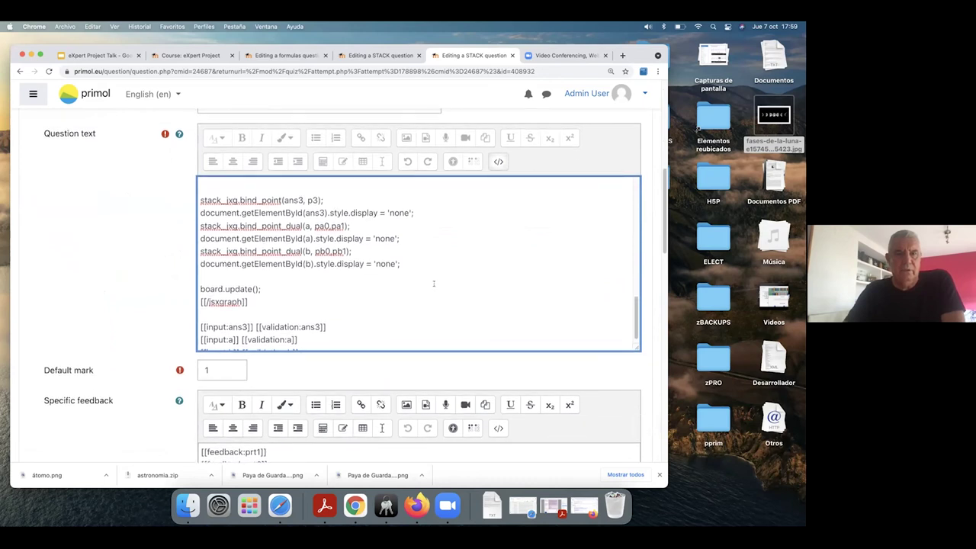
scroll(427, 284, up, 1)
scroll(427, 283, up, 1)
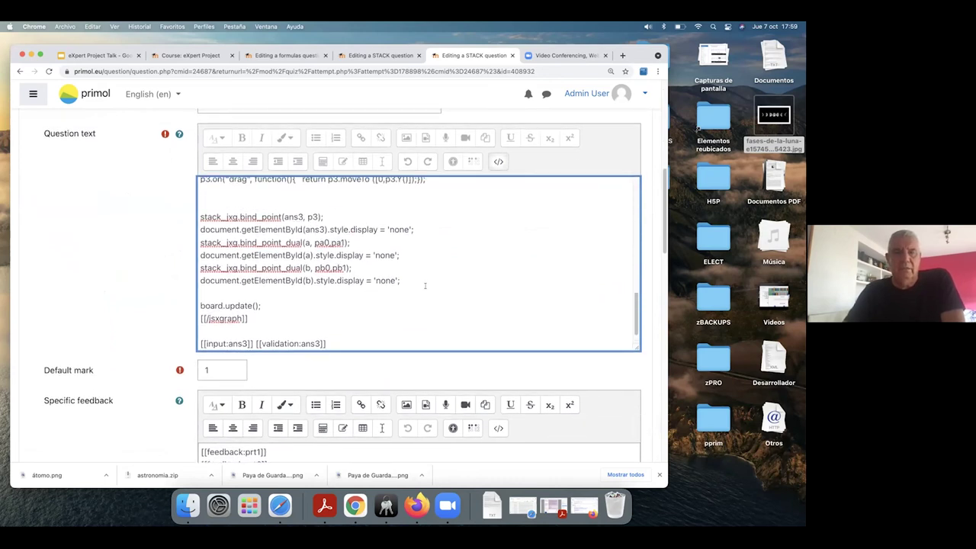
scroll(130, 286, up, 1)
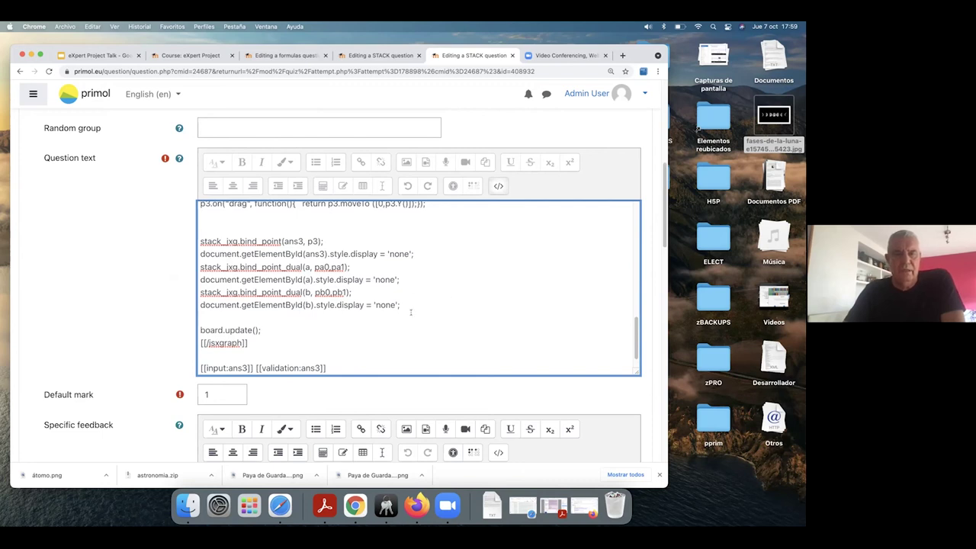
scroll(527, 342, up, 2)
scroll(473, 320, up, 5)
scroll(425, 305, up, 5)
scroll(425, 305, down, 3)
scroll(425, 305, down, 4)
scroll(426, 306, down, 1)
scroll(425, 308, down, 1)
scroll(425, 307, down, 1)
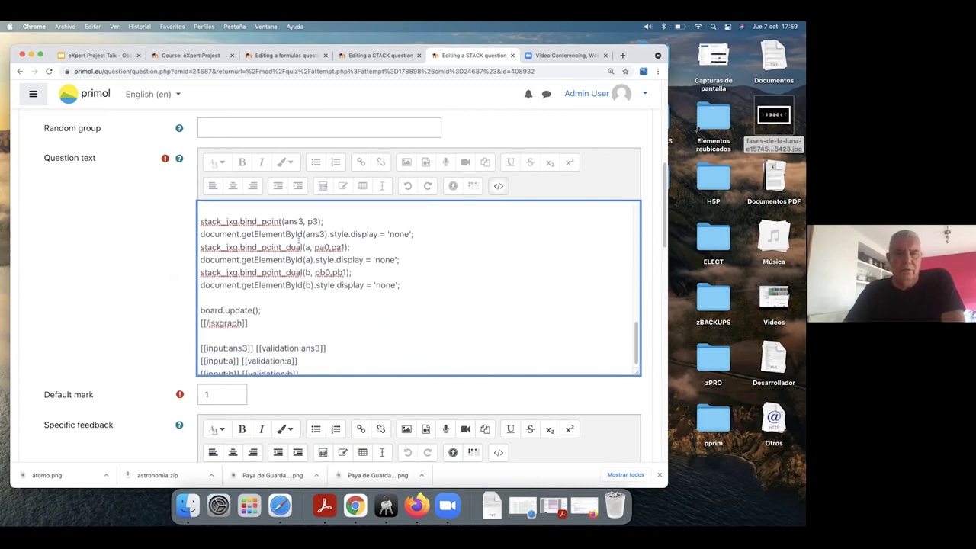
scroll(415, 292, up, 1)
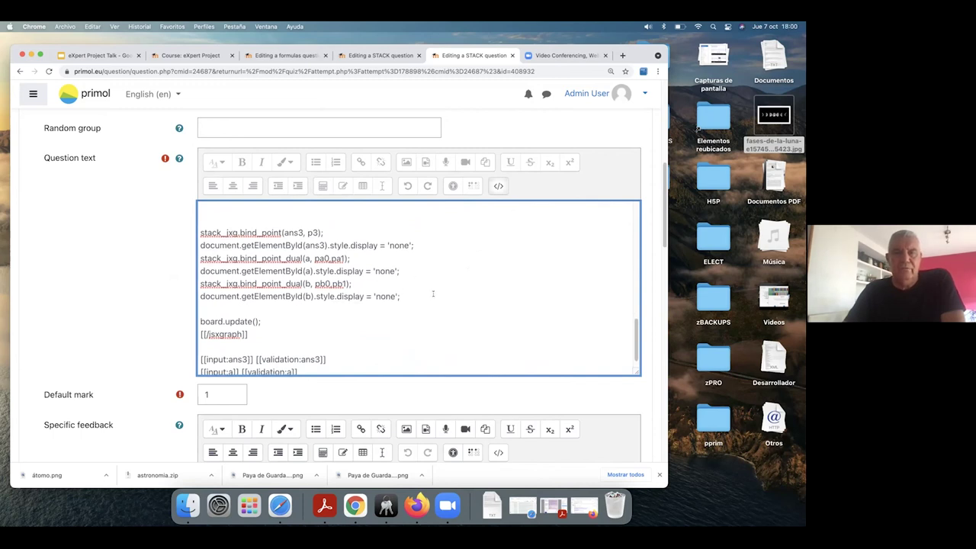
scroll(433, 293, up, 1)
scroll(432, 293, down, 1)
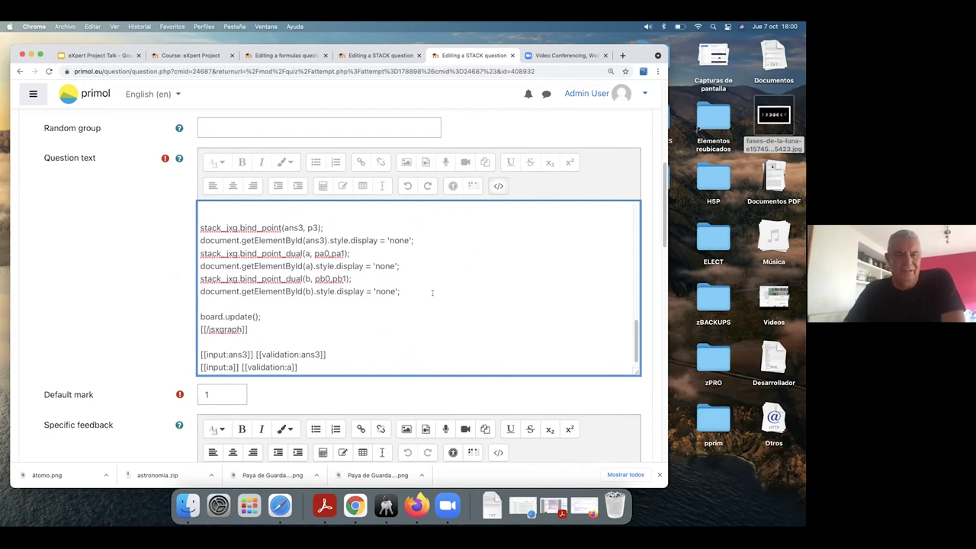
scroll(432, 293, down, 1)
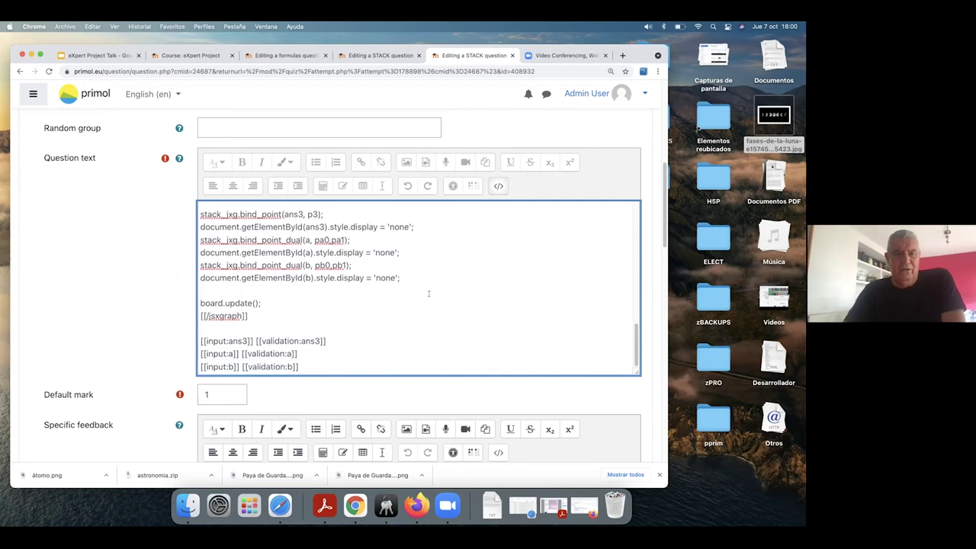
scroll(411, 292, down, 1)
scroll(165, 293, down, 5)
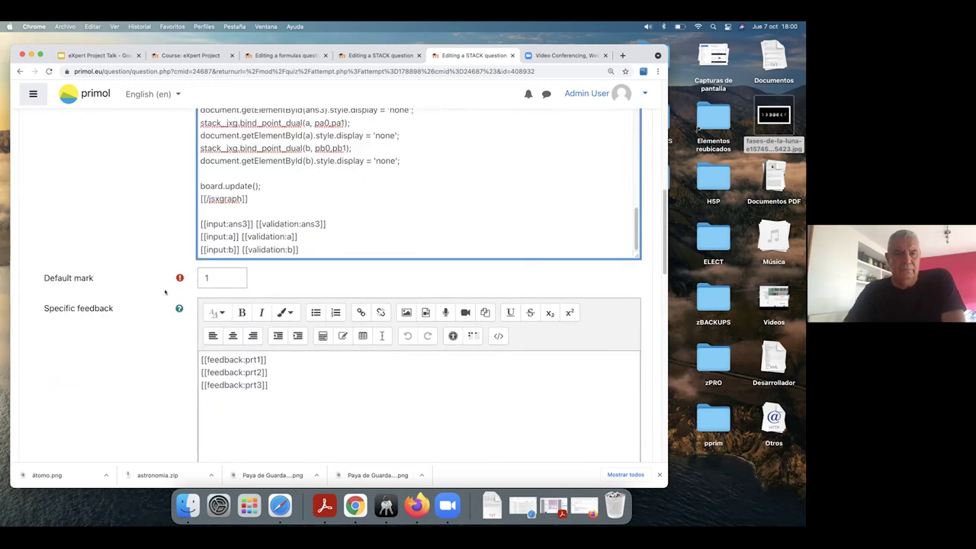
scroll(164, 293, down, 3)
scroll(165, 292, down, 4)
scroll(163, 290, down, 2)
scroll(366, 288, down, 2)
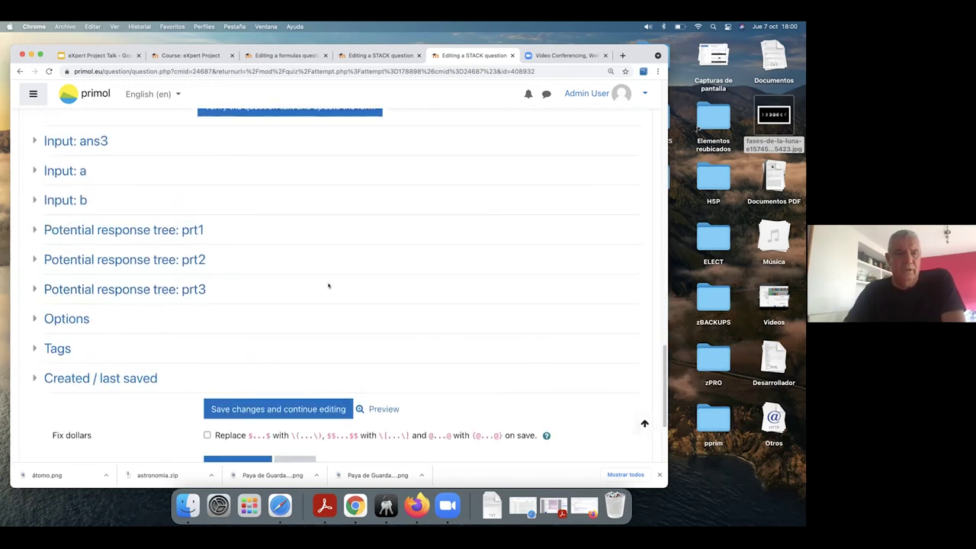
scroll(356, 286, down, 1)
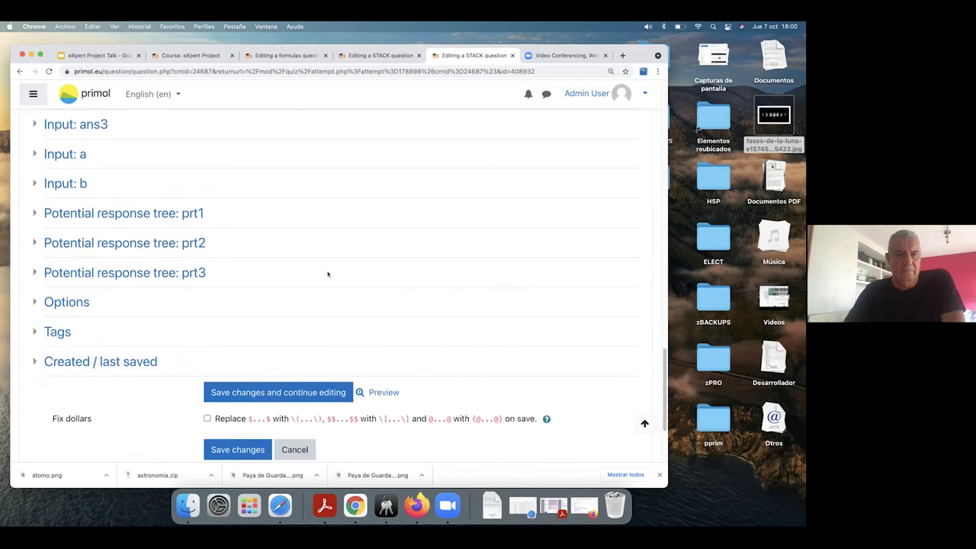
- Expand the prt3 response tree settings and scroll to its Node 1
click(164, 273)
scroll(175, 264, down, 3)
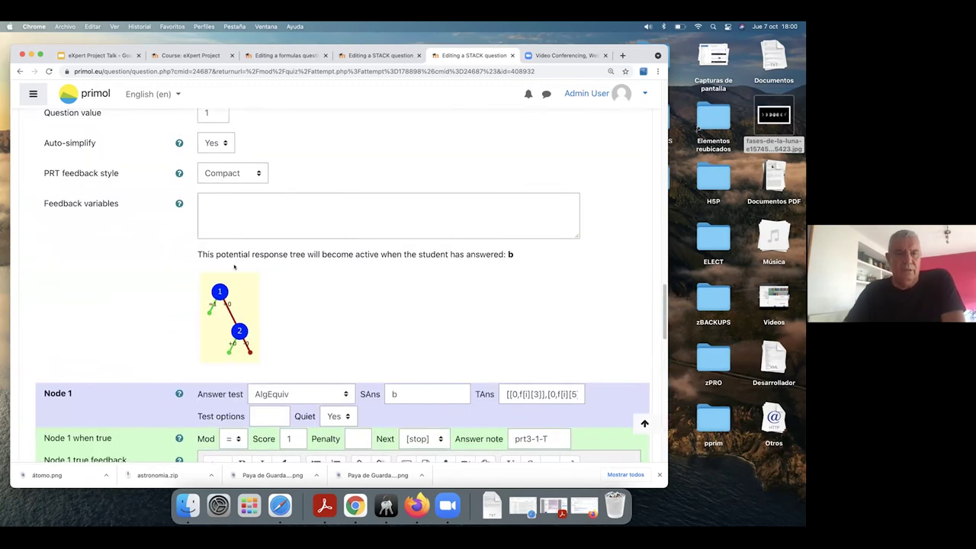
scroll(175, 263, up, 2)
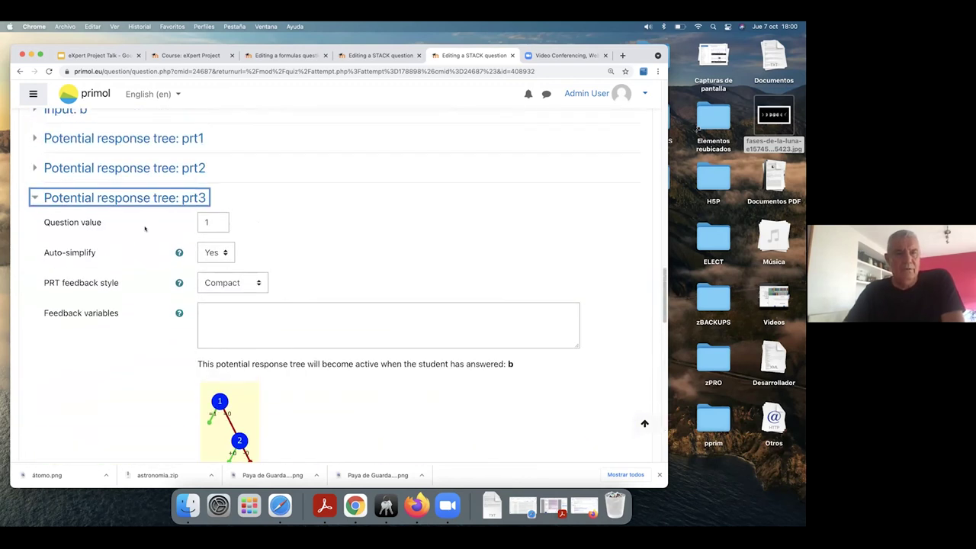
scroll(122, 244, down, 5)
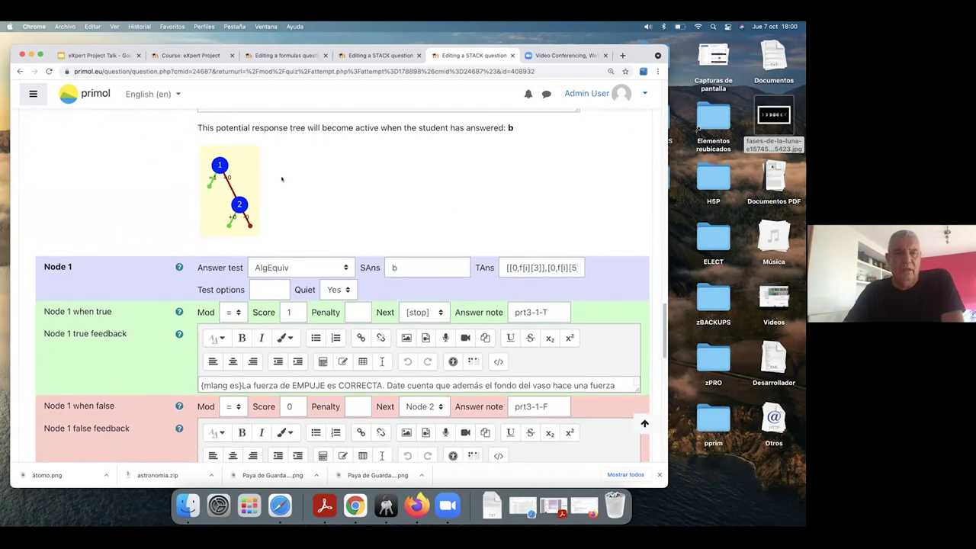
scroll(259, 213, up, 1)
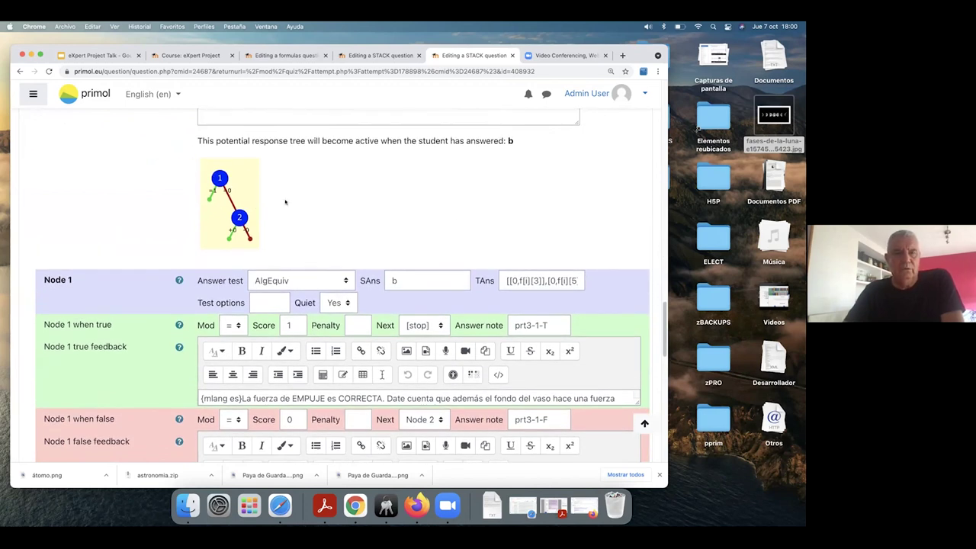
scroll(244, 223, up, 1)
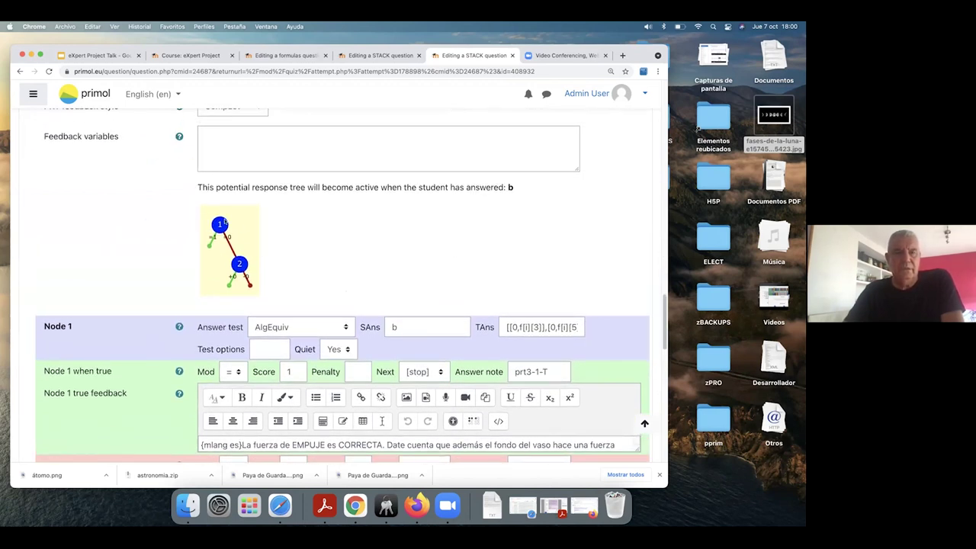
scroll(225, 221, up, 3)
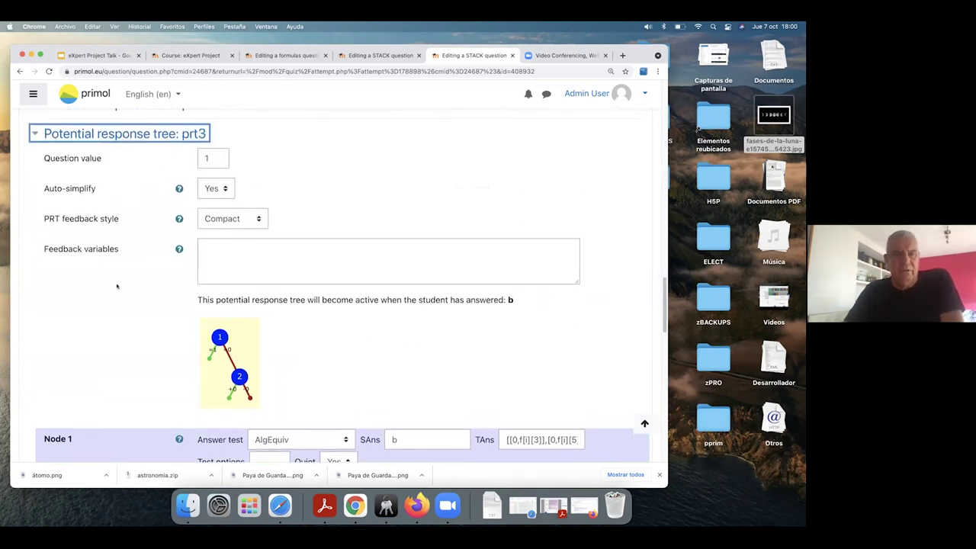
scroll(116, 286, down, 2)
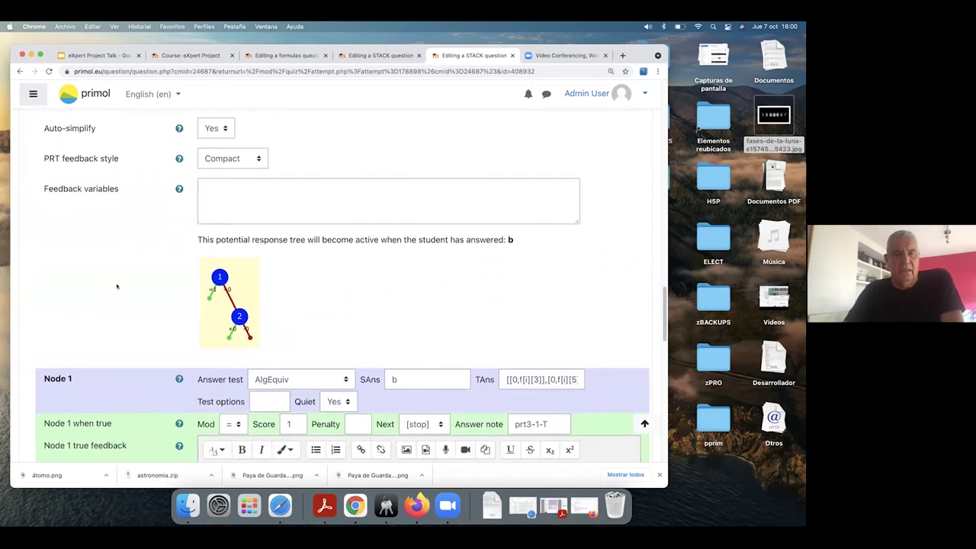
scroll(117, 286, down, 1)
scroll(117, 286, down, 1)
scroll(117, 286, down, 2)
scroll(137, 282, down, 1)
scroll(160, 279, down, 1)
scroll(182, 273, down, 1)
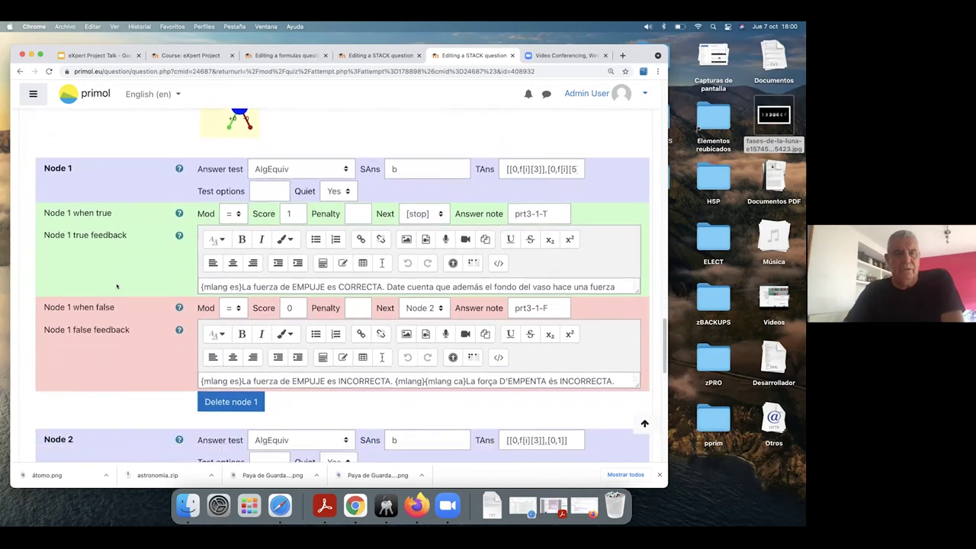
scroll(182, 273, down, 1)
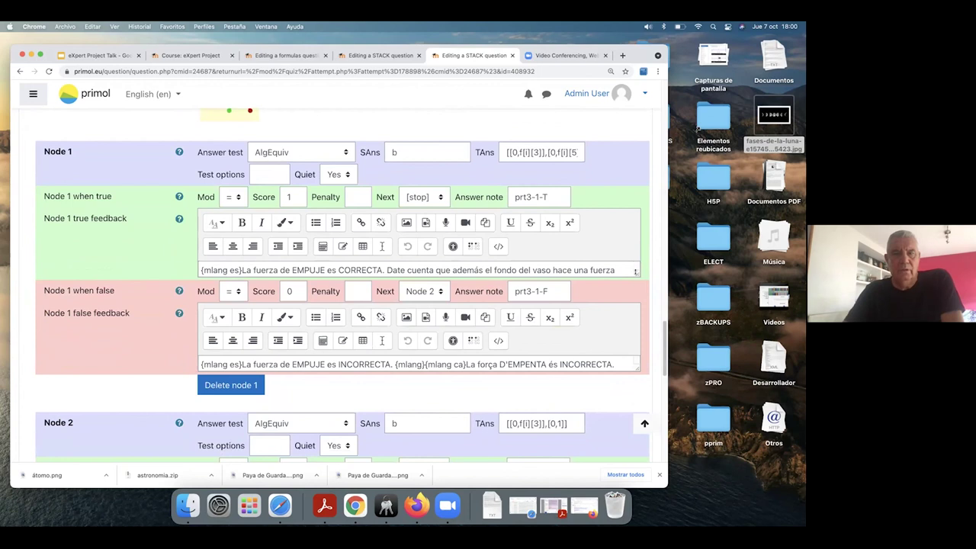
- Enlarge the Node 1 true feedback box to read its Spanish, Catalan and English text
drag(636, 272, 635, 324)
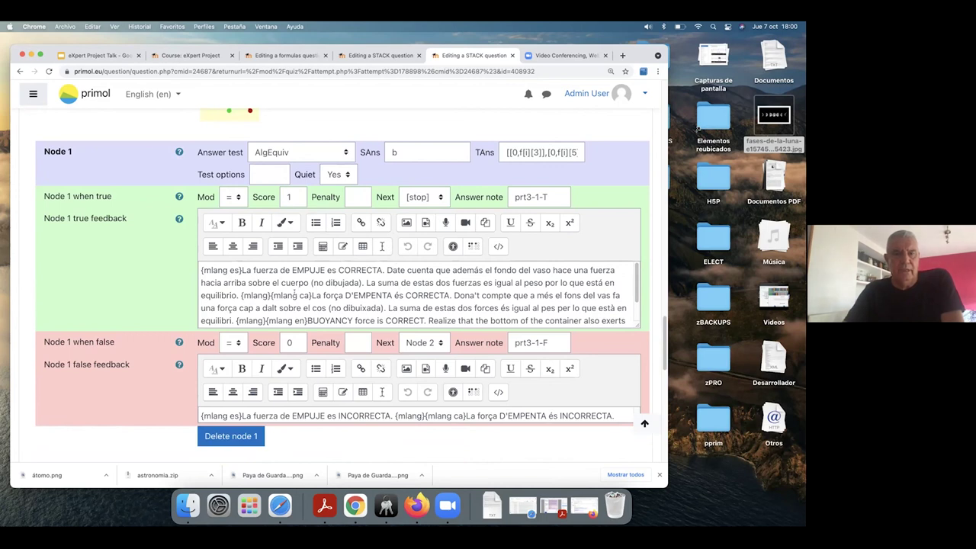
scroll(129, 282, down, 3)
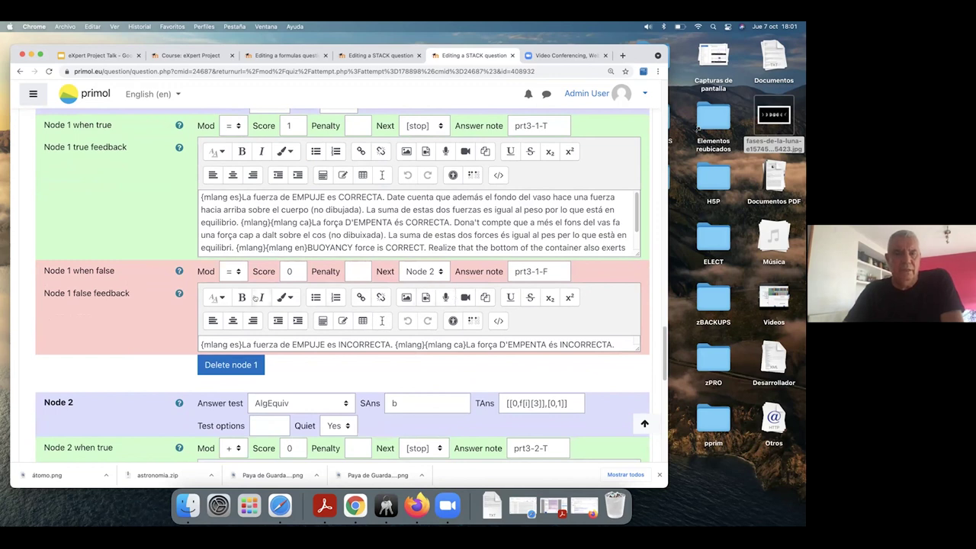
scroll(229, 297, down, 1)
scroll(152, 299, down, 2)
scroll(104, 301, down, 2)
scroll(104, 301, down, 2)
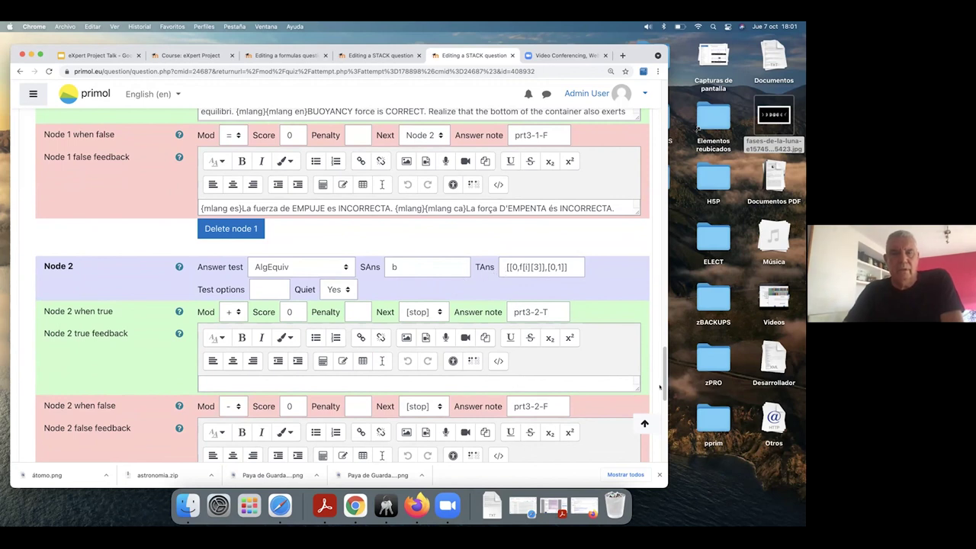
scroll(336, 231, up, 20)
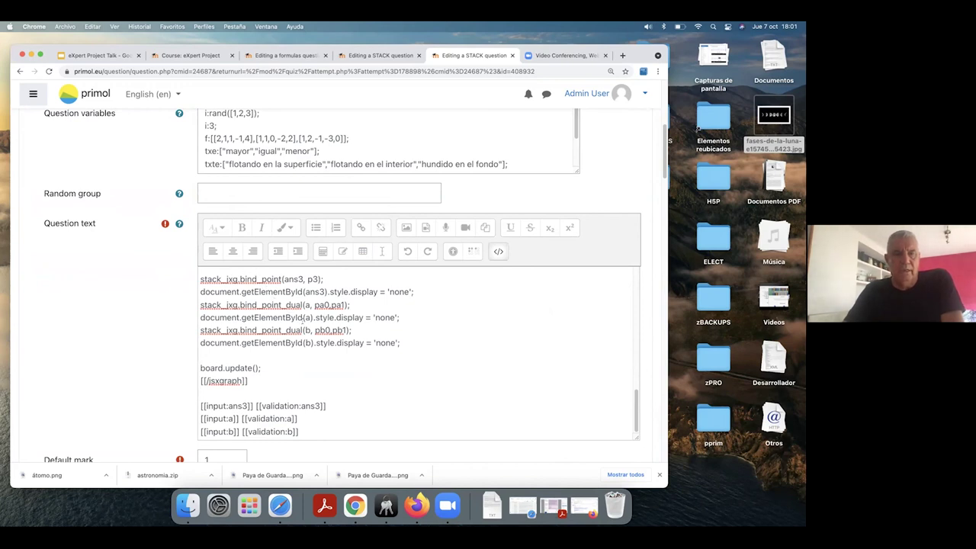
scroll(140, 326, down, 2)
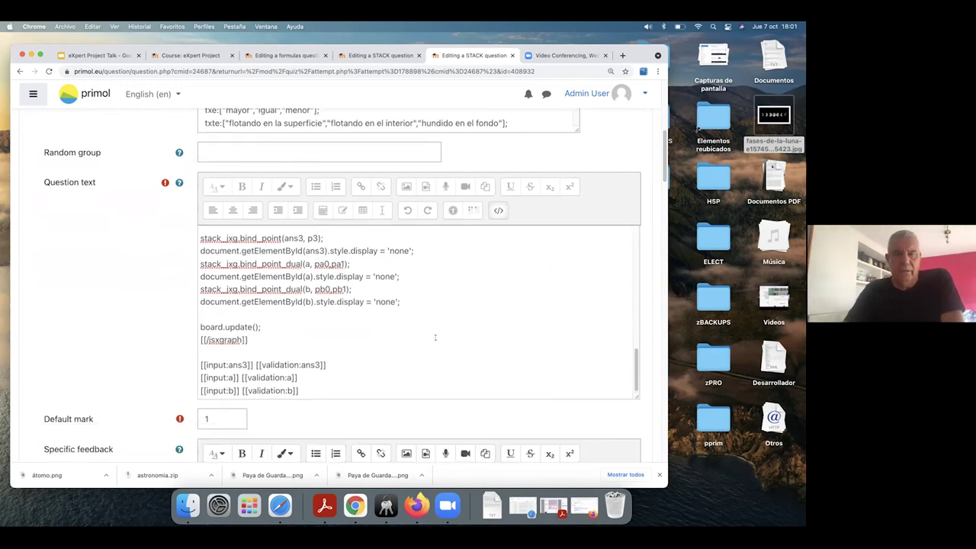
scroll(139, 326, down, 2)
scroll(140, 326, down, 10)
scroll(140, 325, down, 10)
scroll(139, 326, down, 5)
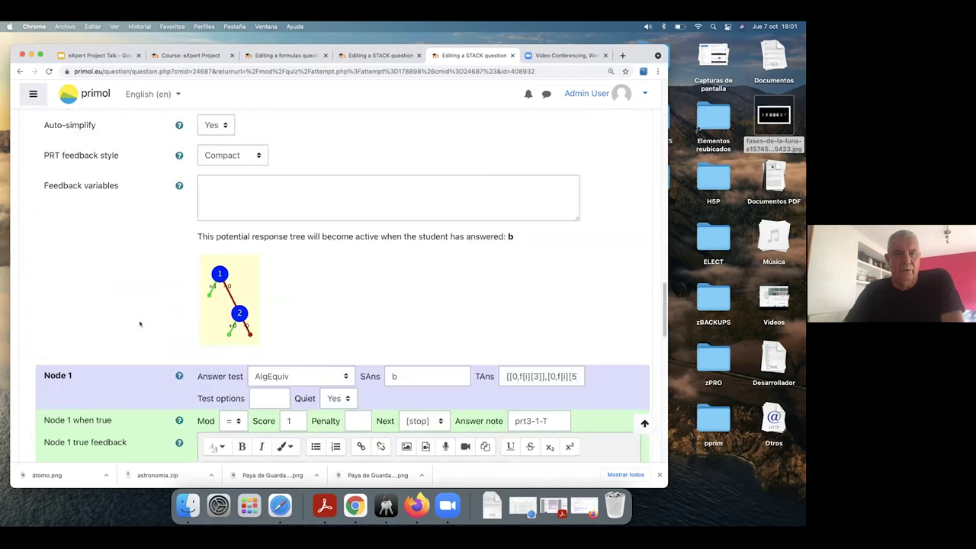
scroll(140, 325, down, 2)
scroll(140, 324, down, 5)
scroll(139, 324, down, 4)
scroll(140, 324, down, 2)
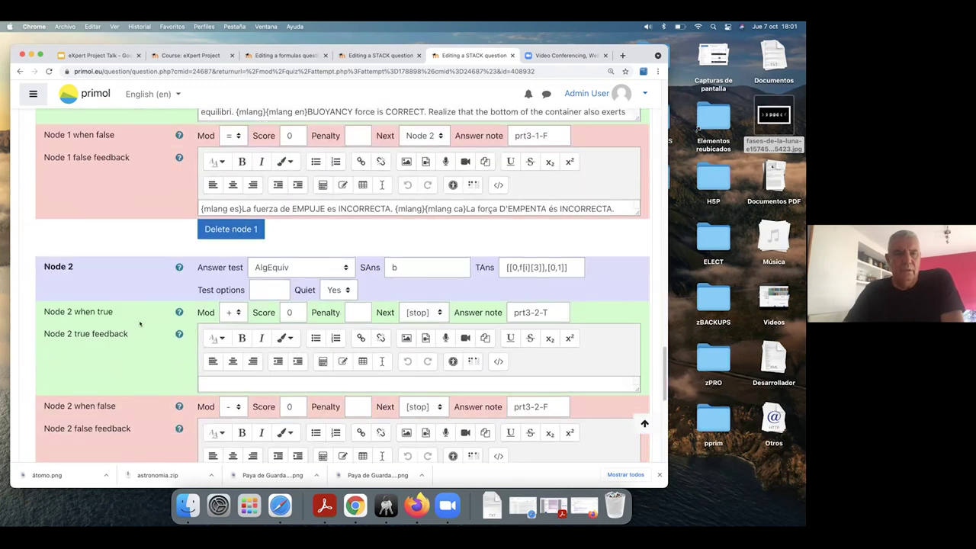
scroll(139, 323, down, 1)
scroll(140, 324, down, 3)
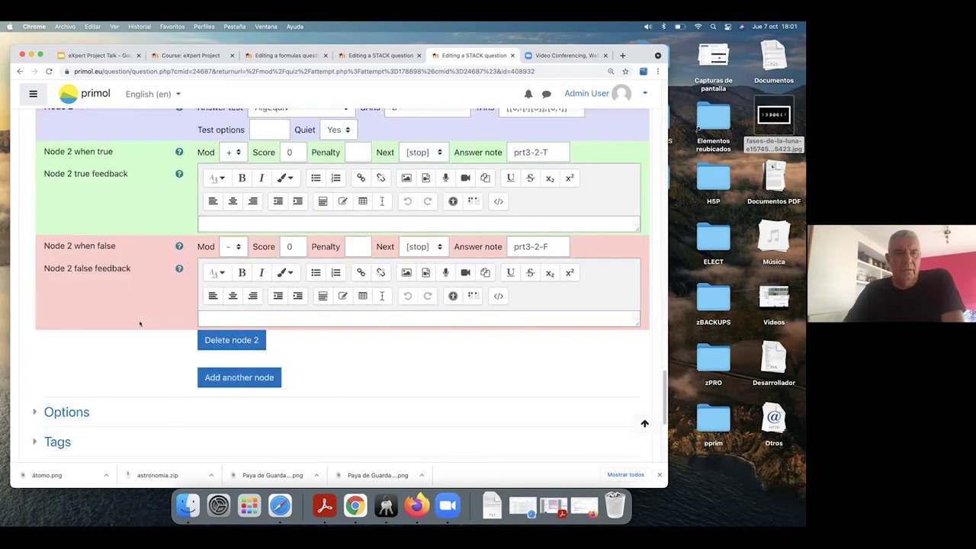
scroll(140, 323, down, 6)
scroll(139, 324, up, 5)
scroll(139, 323, up, 1)
scroll(140, 323, up, 5)
scroll(140, 323, down, 5)
scroll(140, 323, up, 2)
scroll(140, 323, up, 5)
scroll(139, 323, up, 1)
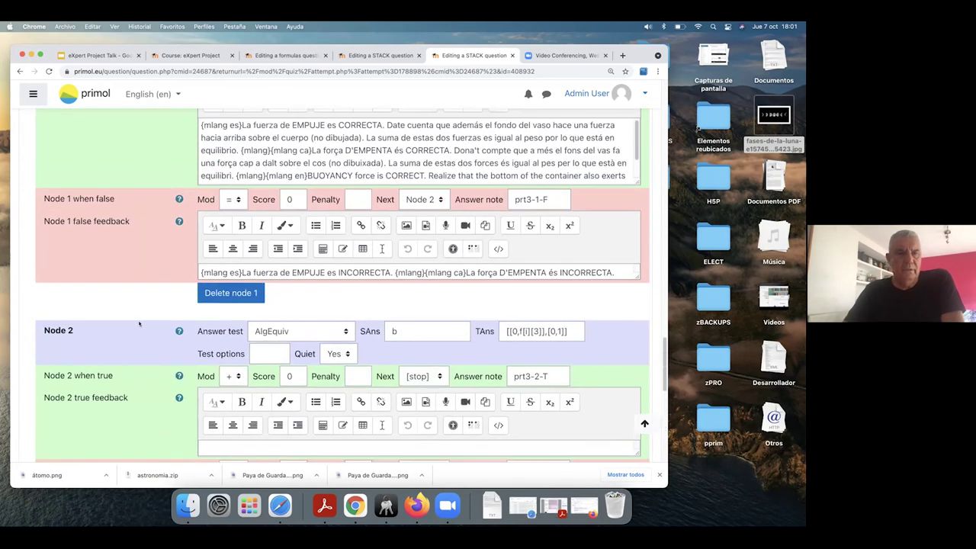
scroll(139, 324, up, 1)
scroll(140, 323, up, 6)
scroll(139, 324, up, 1)
scroll(139, 324, down, 2)
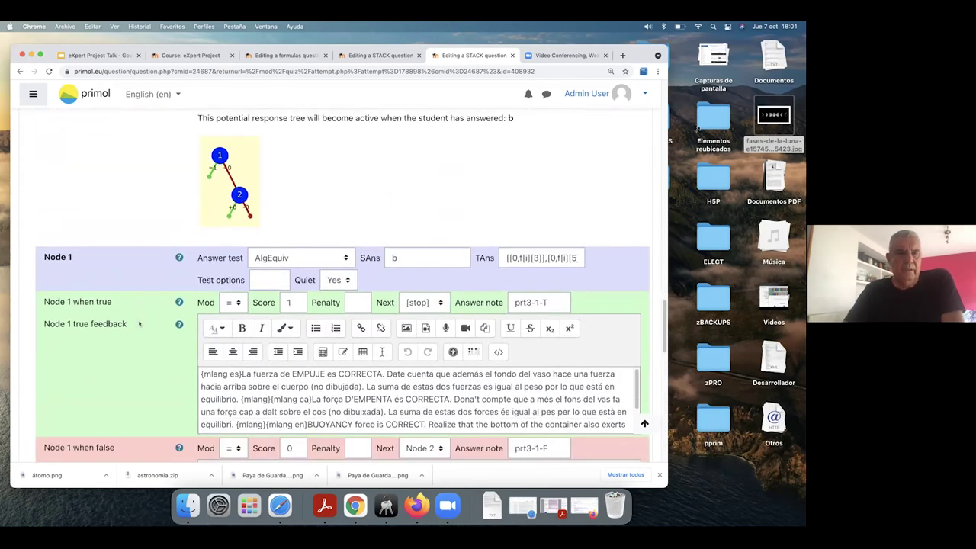
scroll(140, 323, down, 5)
scroll(140, 324, down, 1)
scroll(139, 324, down, 2)
scroll(139, 323, down, 2)
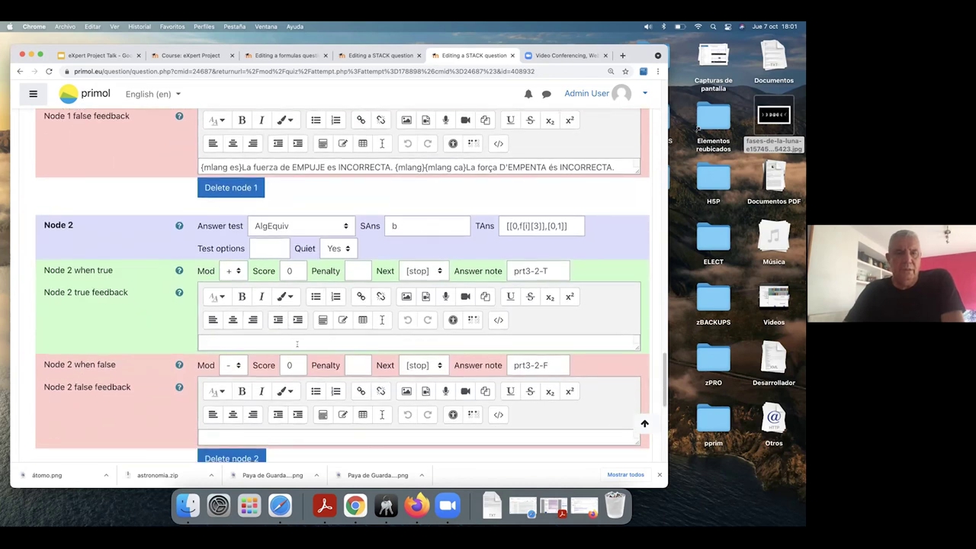
scroll(195, 300, down, 1)
scroll(195, 300, down, 1)
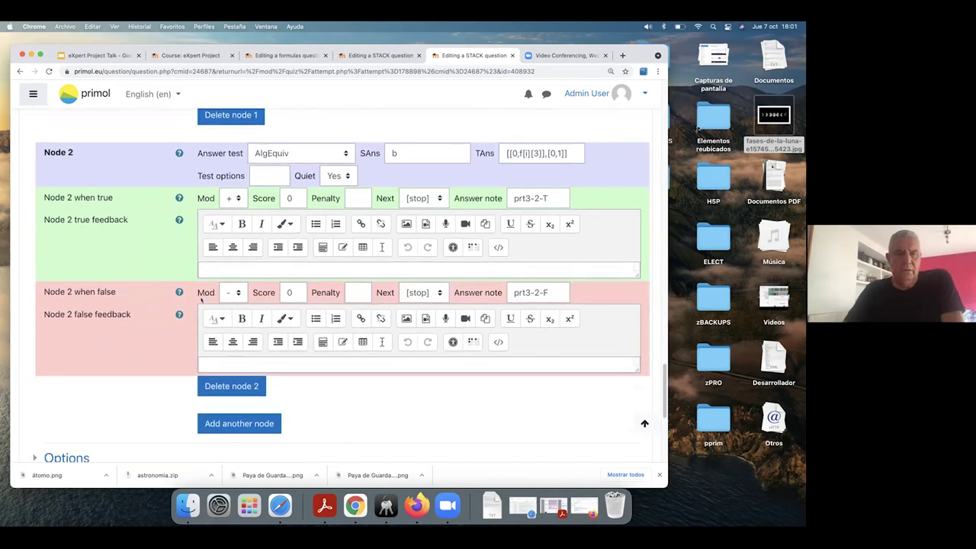
scroll(275, 297, up, 1)
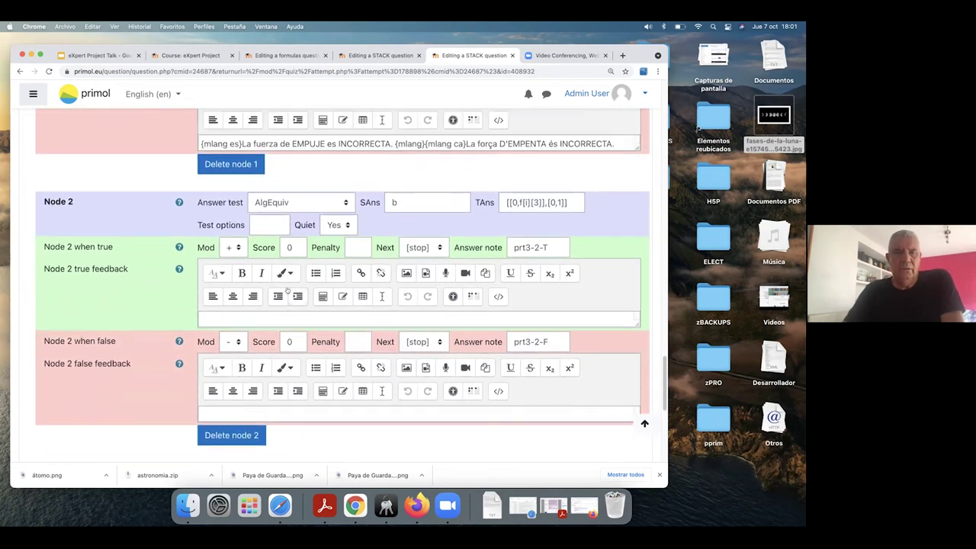
scroll(328, 301, up, 1)
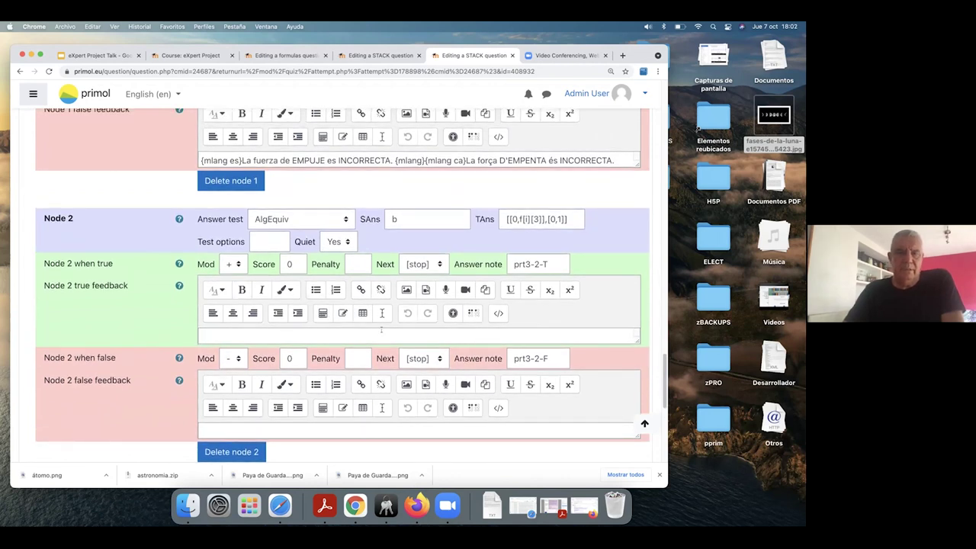
scroll(297, 336, up, 1)
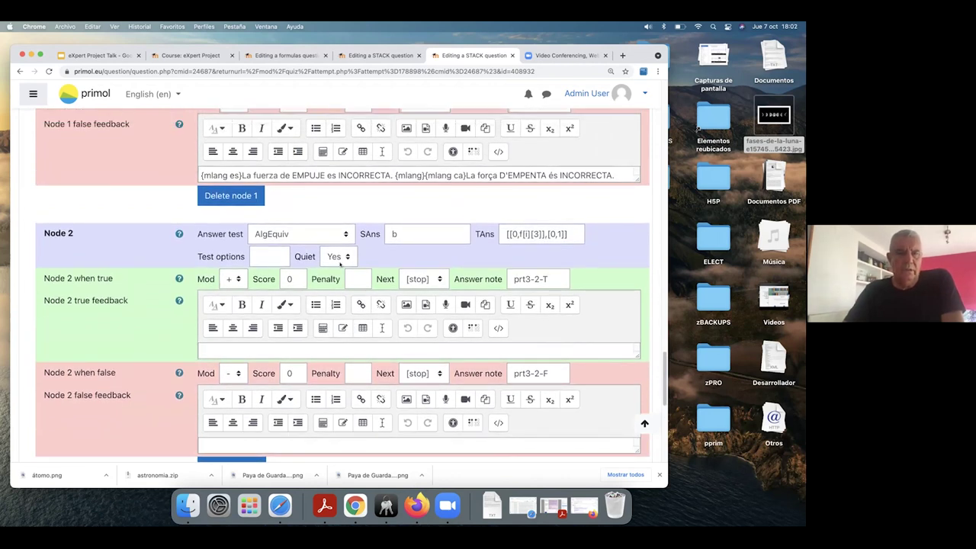
scroll(289, 280, up, 10)
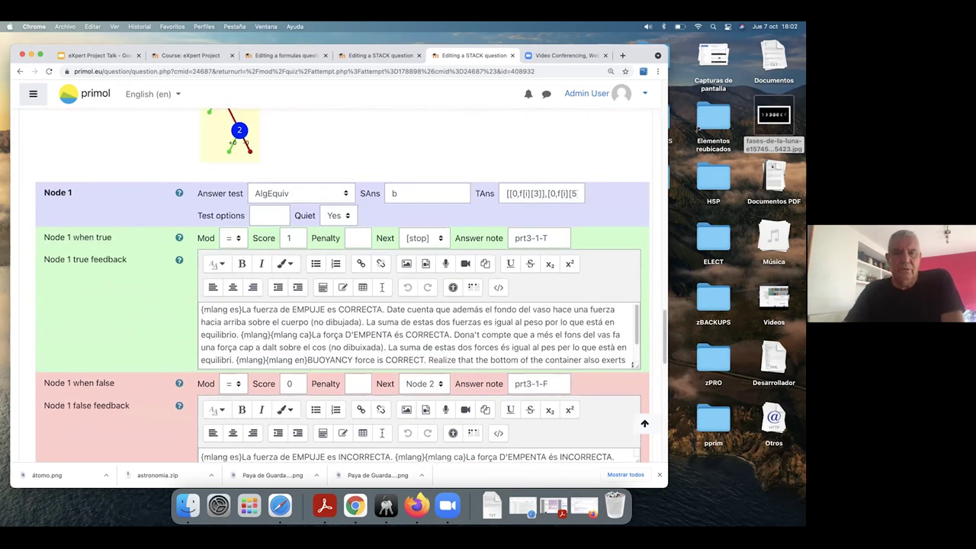
- Enlarge the Node 1 true feedback editor to show its whole trilingual text
drag(632, 365, 638, 395)
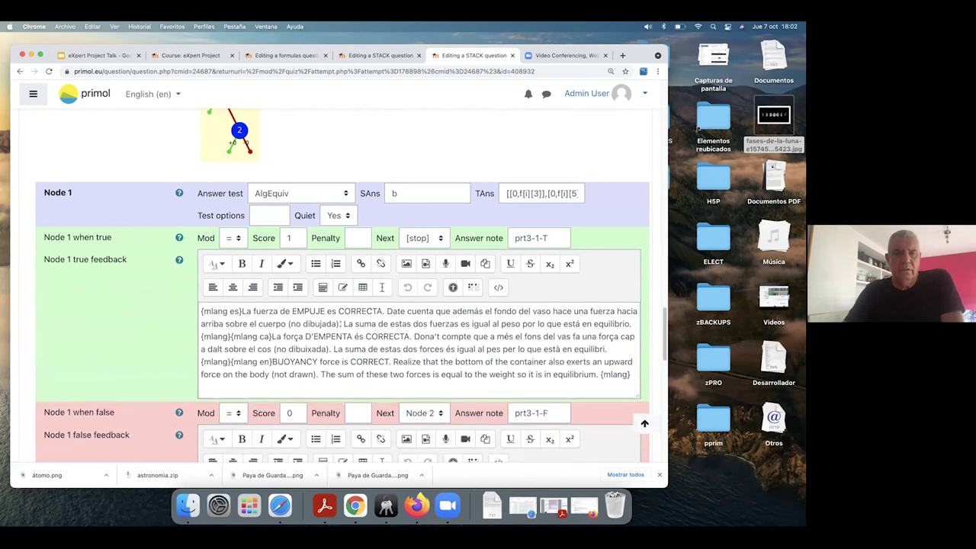
scroll(294, 336, down, 1)
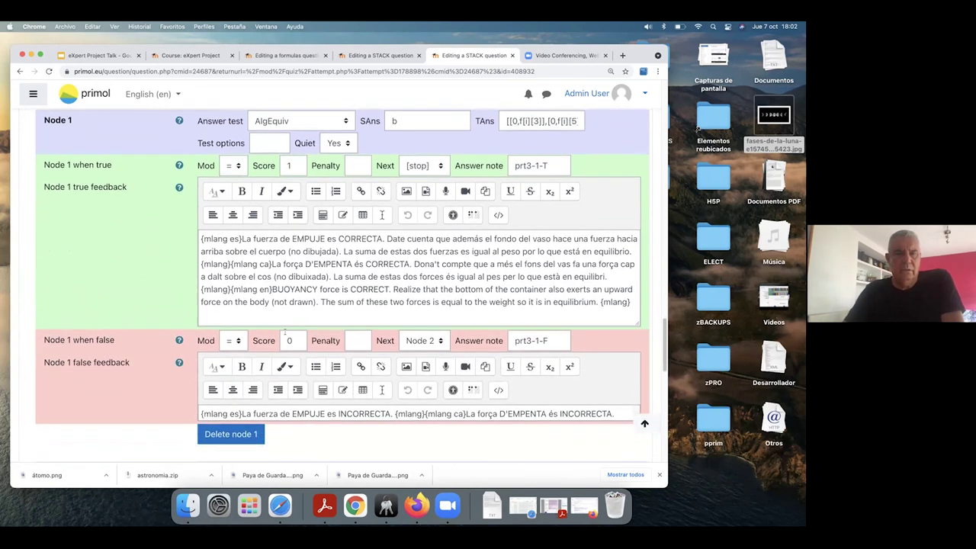
scroll(284, 333, down, 2)
scroll(663, 301, down, 2)
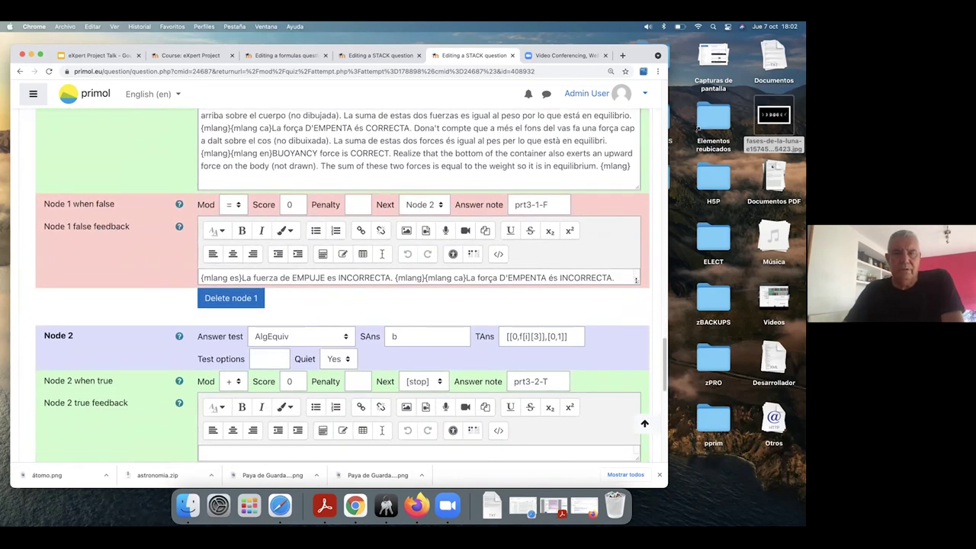
- Enlarge the Node 1 false feedback to reveal the English BUOYANCY line, then view Node 2
drag(636, 281, 643, 347)
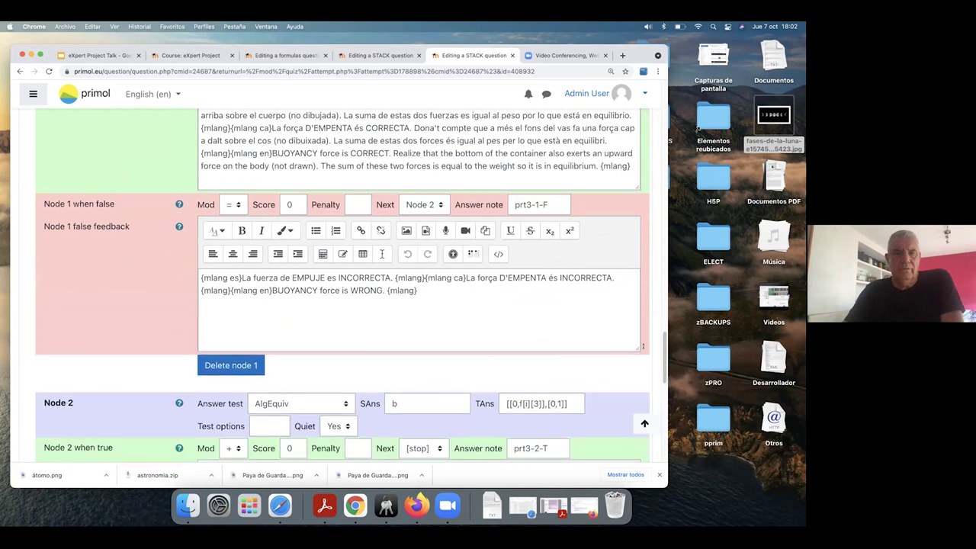
click(360, 326)
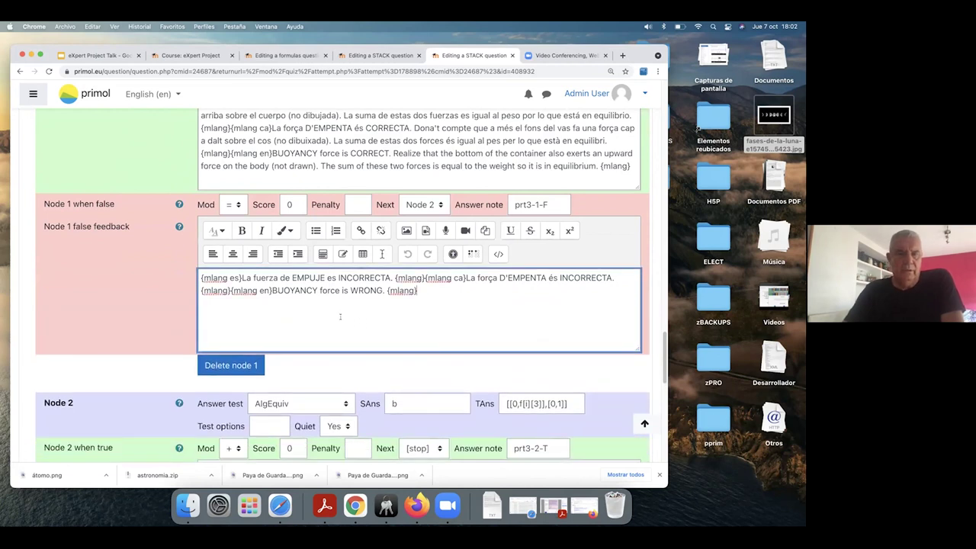
scroll(351, 321, down, 2)
scroll(335, 335, down, 1)
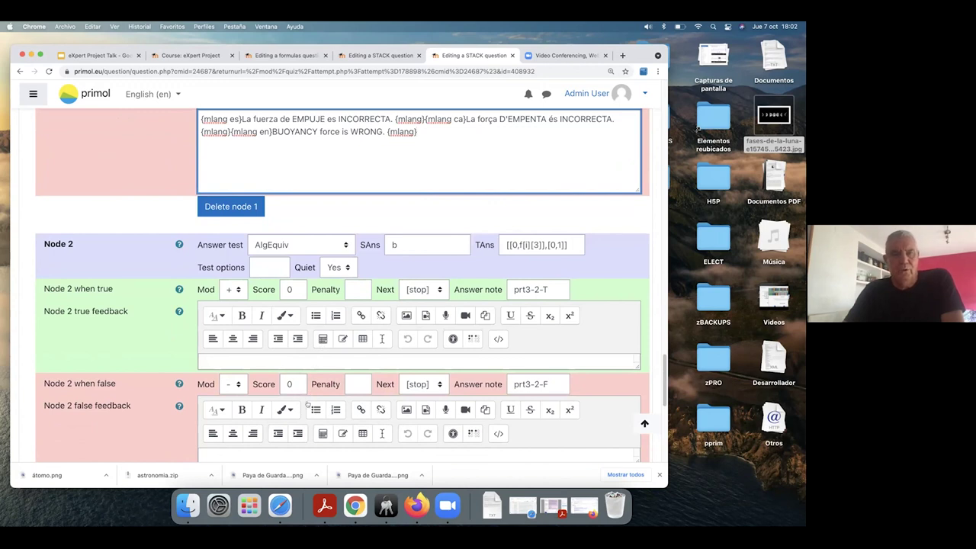
scroll(307, 406, down, 3)
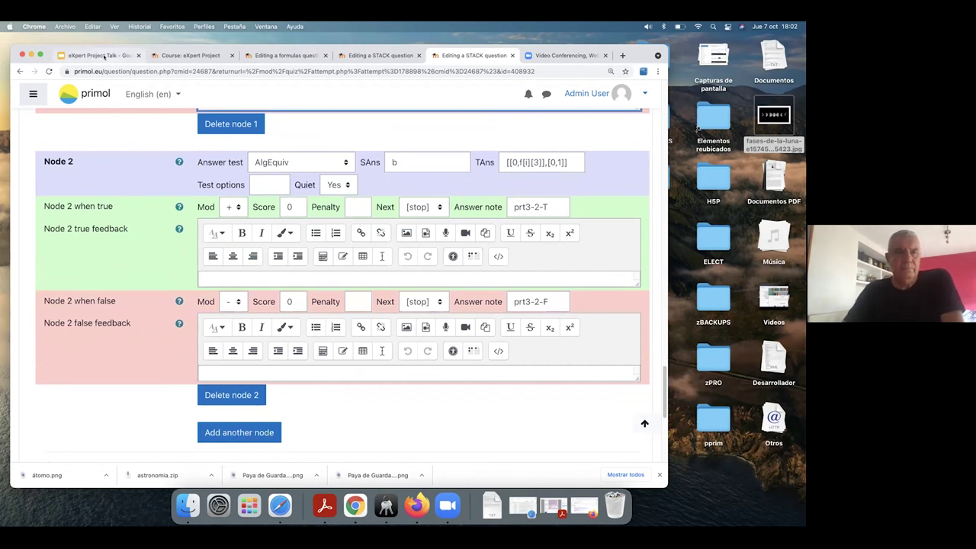
- Return to the eXpert Project Talk slide asking about Formulas or STACK, JSXGraph and {mlang}
click(104, 56)
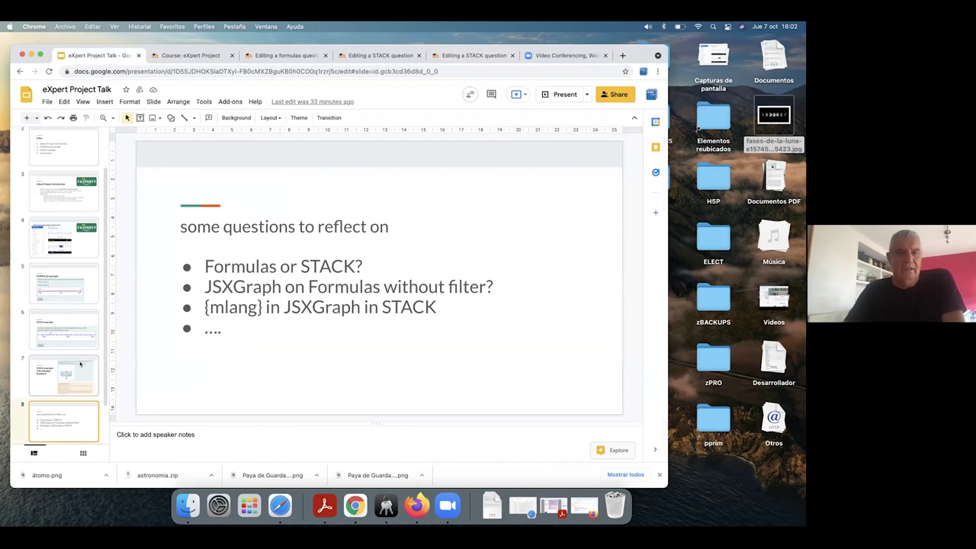
scroll(80, 365, down, 1)
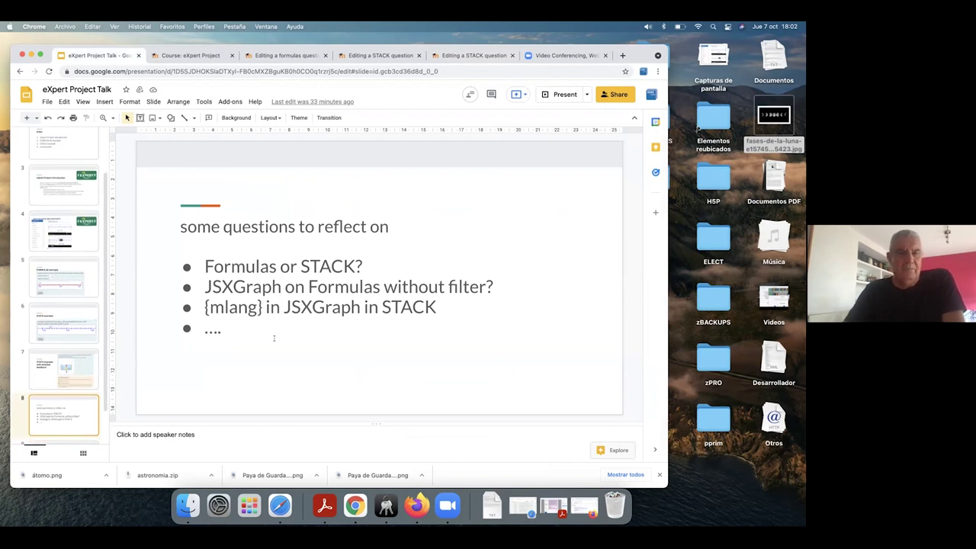